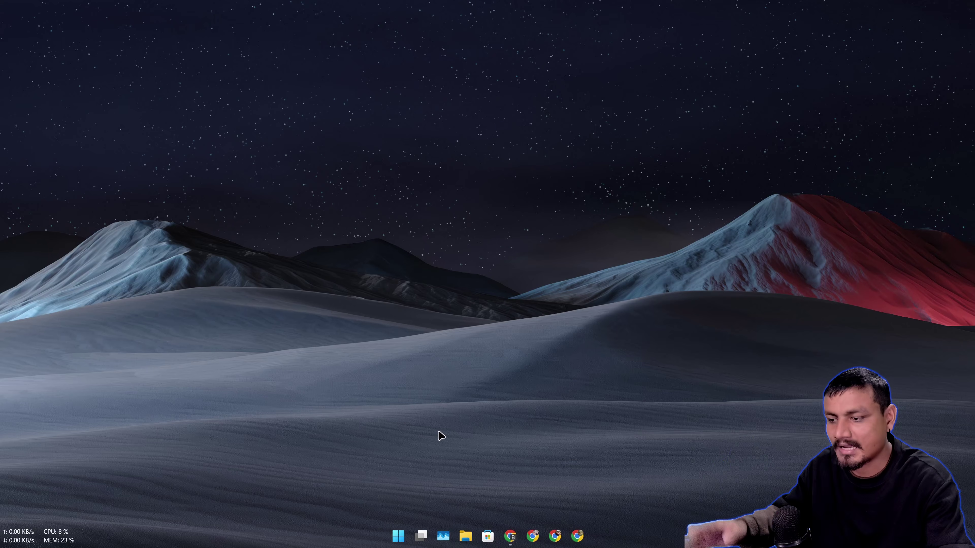
- Open Microsoft PC Manager and reposition its window near the middle of the desktop
{"action": "left_click", "coordinate": [398, 536]}
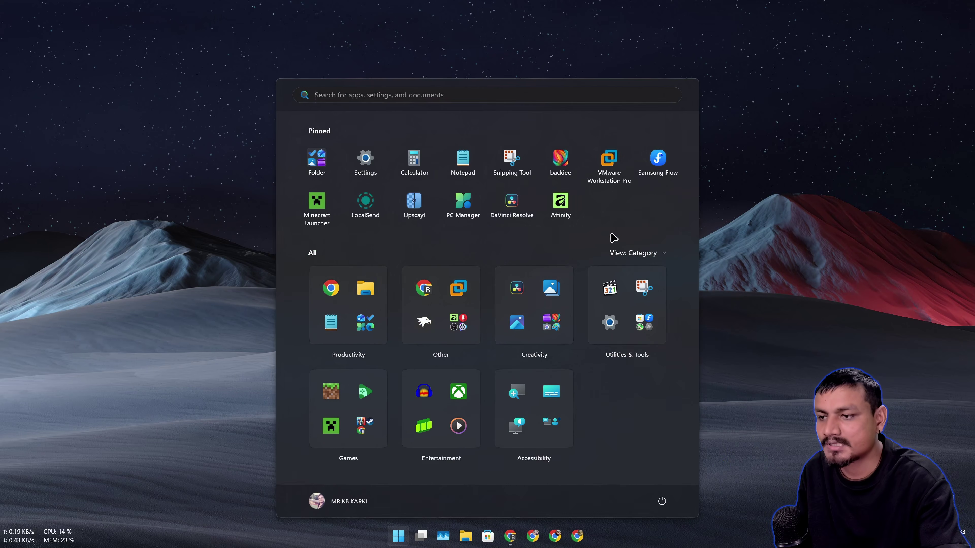
{"action": "left_click", "coordinate": [466, 208]}
{"action": "left_click_drag", "start_coordinate": [500, 126], "coordinate": [530, 111]}
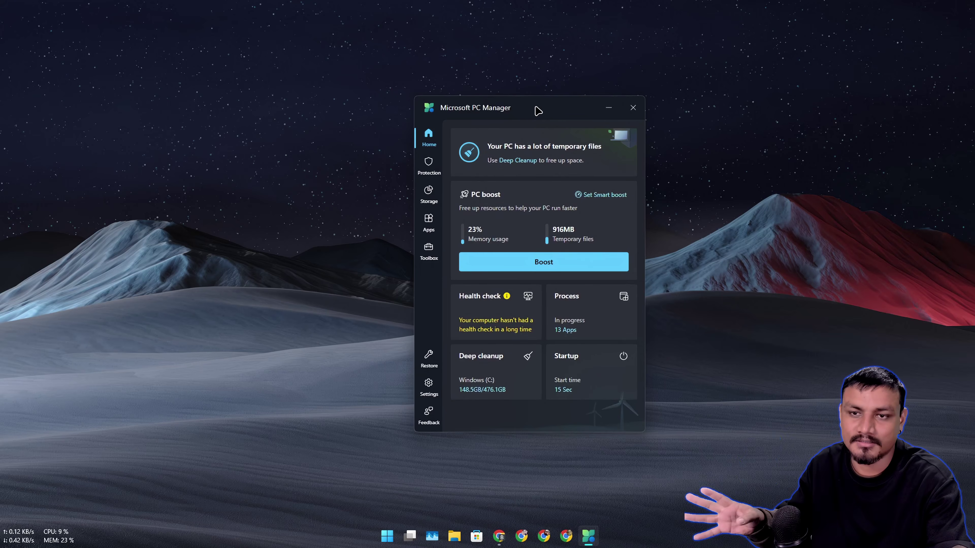
{"action": "left_click_drag", "start_coordinate": [524, 112], "coordinate": [459, 101]}
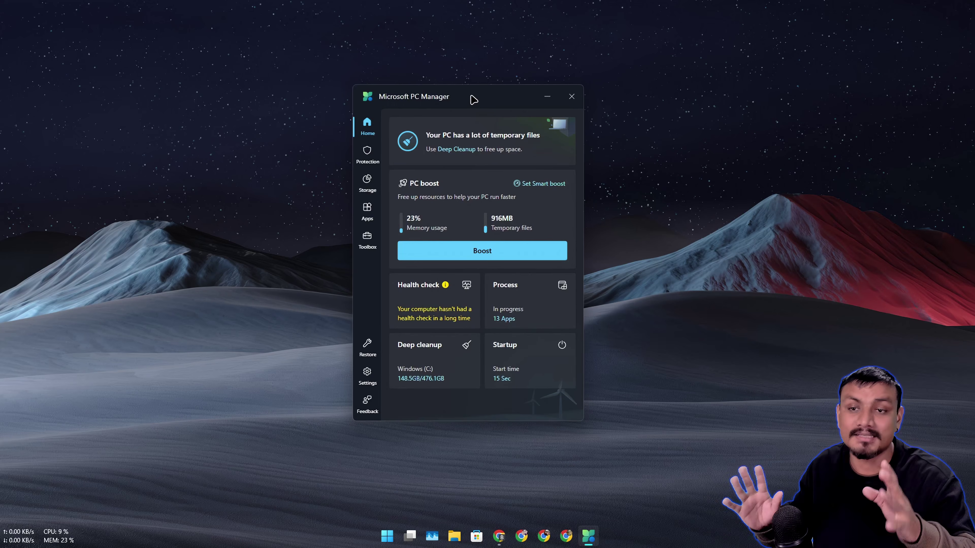
{"action": "mouse_move", "coordinate": [465, 99]}
{"action": "left_mouse_down"}
{"action": "mouse_move", "coordinate": [495, 112]}
{"action": "mouse_move", "coordinate": [460, 73]}
{"action": "mouse_move", "coordinate": [480, 89]}
{"action": "mouse_move", "coordinate": [479, 103]}
{"action": "left_mouse_up"}
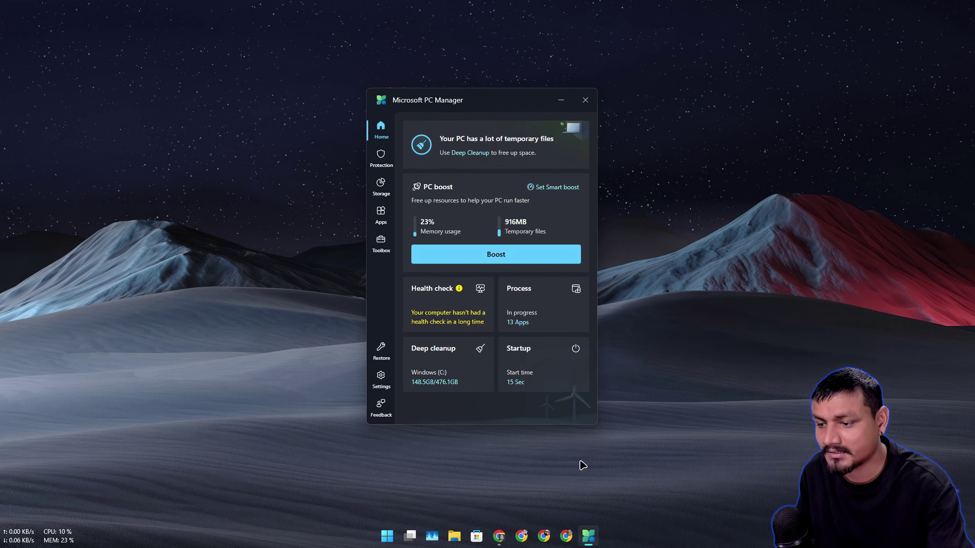
- Switch to Chrome, close the bleachbit.org tab, and minimize the browser to return to Microsoft PC Manager
{"action": "left_click", "coordinate": [498, 537]}
{"action": "scroll", "coordinate": [407, 261], "scroll_direction": "down", "scroll_amount": 3}
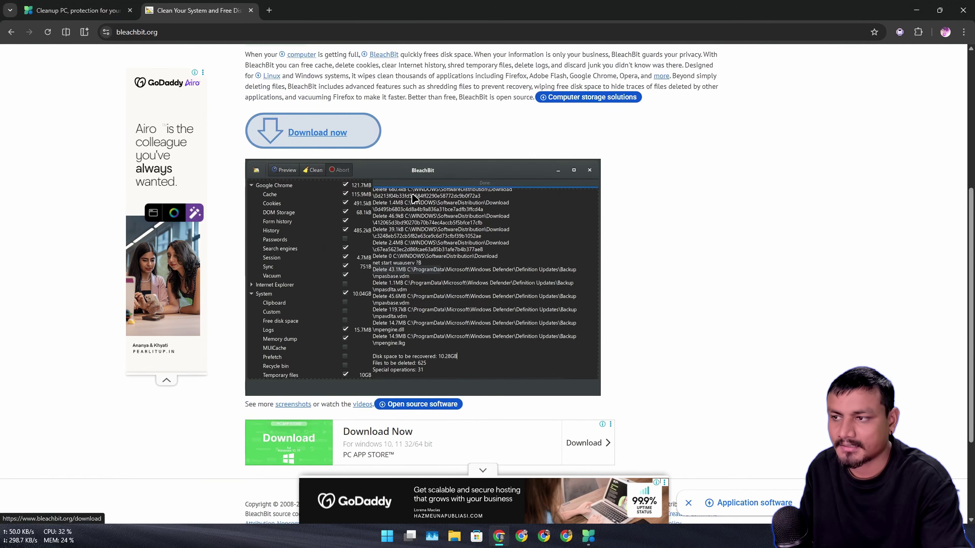
{"action": "scroll", "coordinate": [394, 181], "scroll_direction": "up", "scroll_amount": 4}
{"action": "left_click", "coordinate": [250, 11]}
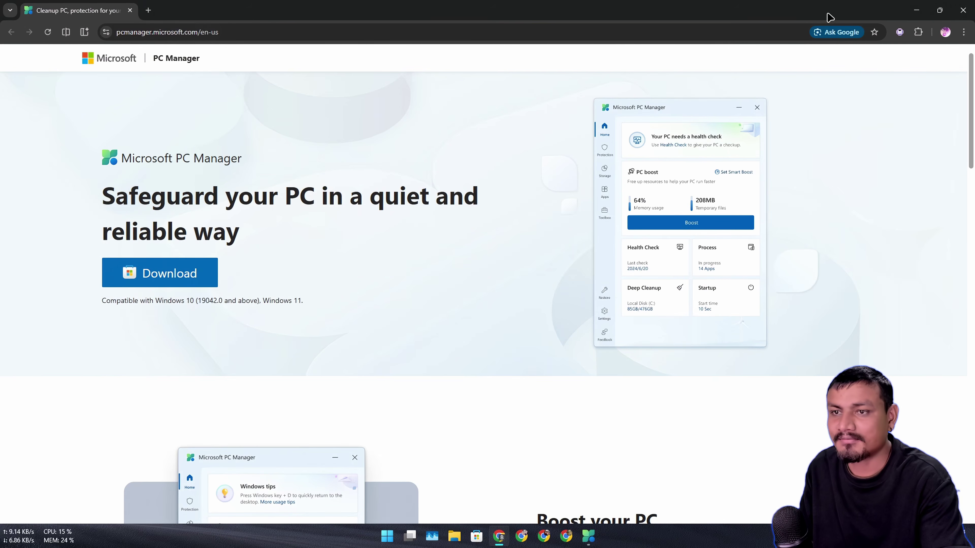
{"action": "left_click", "coordinate": [911, 18]}
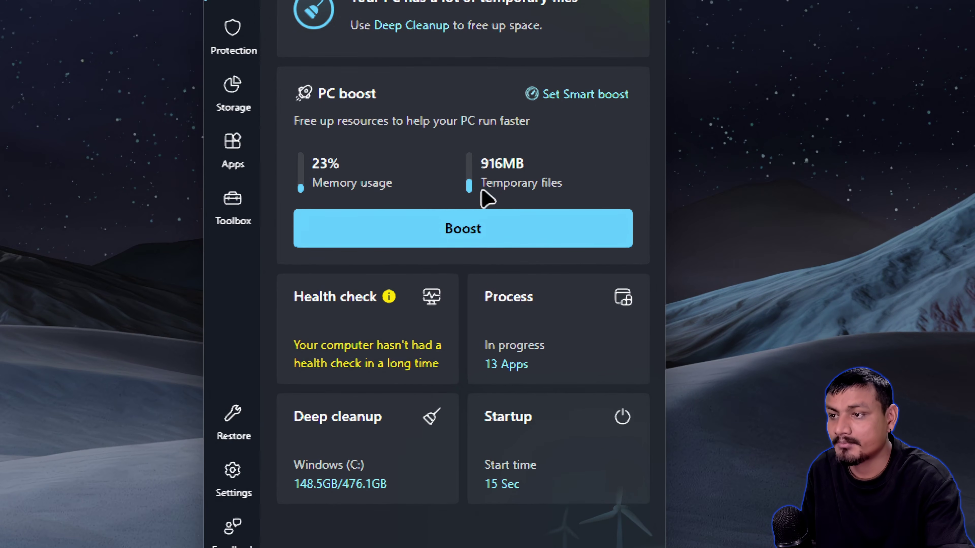
- Run PC boost to free memory and remove temporary files
{"action": "left_click", "coordinate": [462, 227]}
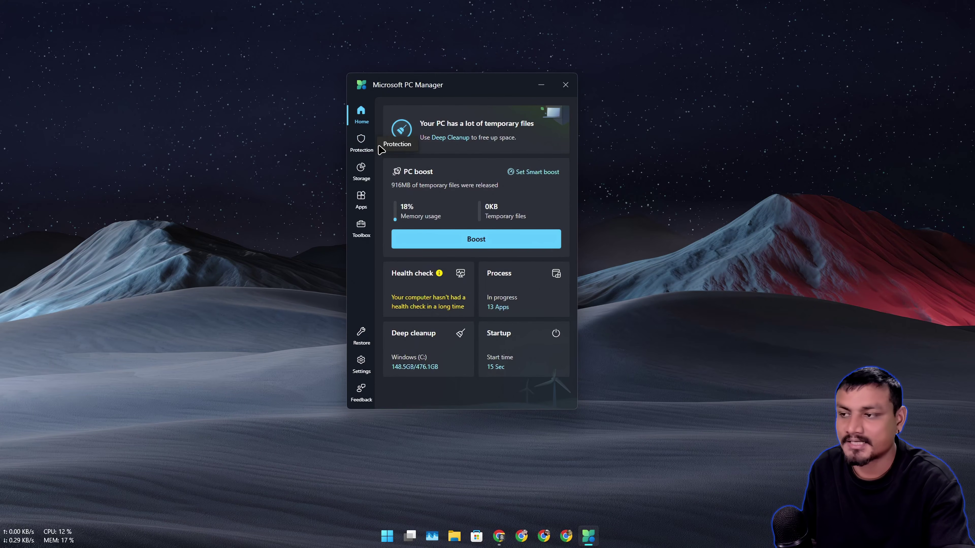
{"action": "left_click", "coordinate": [361, 171]}
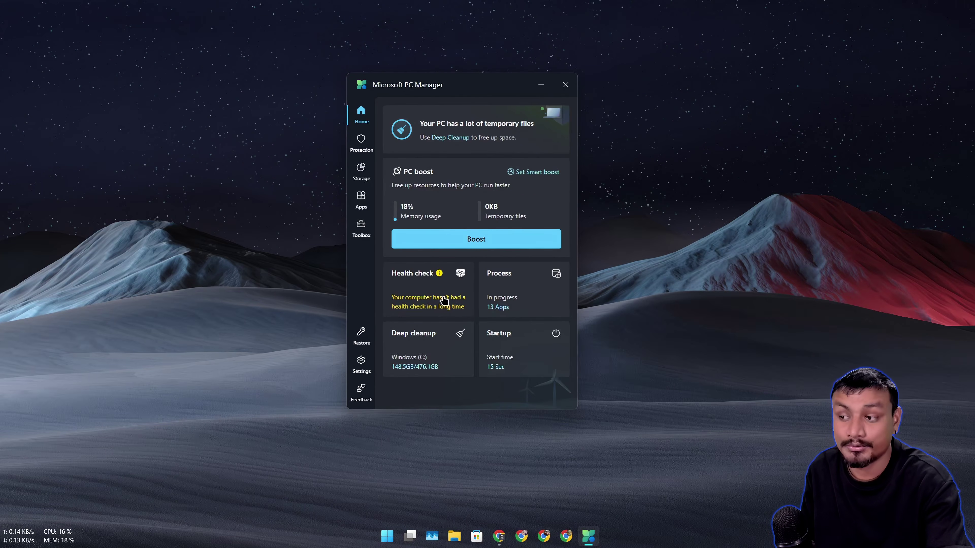
- Run a Health check on the PC and review its summary of suggested optimizations
{"action": "left_click", "coordinate": [441, 283]}
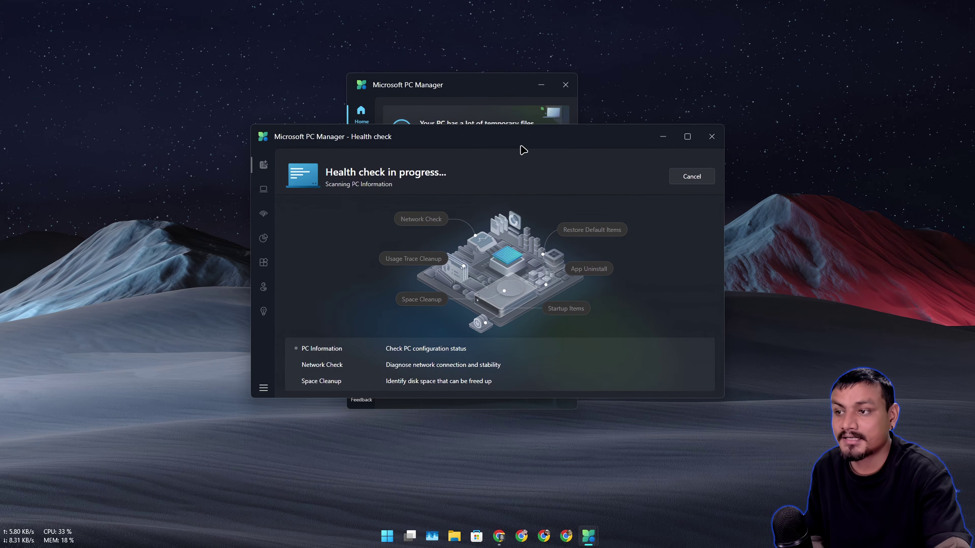
{"action": "mouse_move", "coordinate": [521, 146]}
{"action": "left_mouse_down"}
{"action": "mouse_move", "coordinate": [459, 122]}
{"action": "mouse_move", "coordinate": [489, 113]}
{"action": "left_mouse_up"}
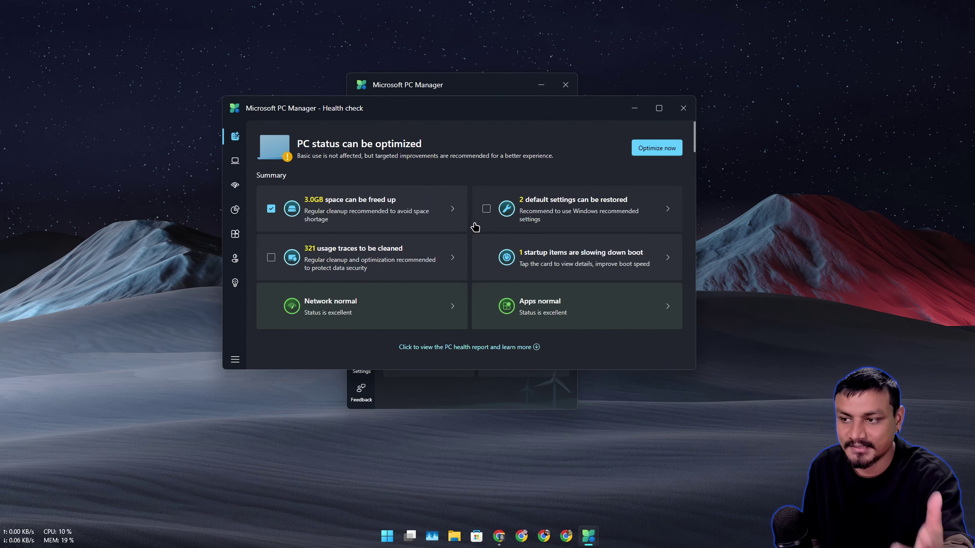
{"action": "scroll", "coordinate": [460, 250], "scroll_direction": "down", "scroll_amount": 3}
{"action": "scroll", "coordinate": [468, 283], "scroll_direction": "up", "scroll_amount": 3}
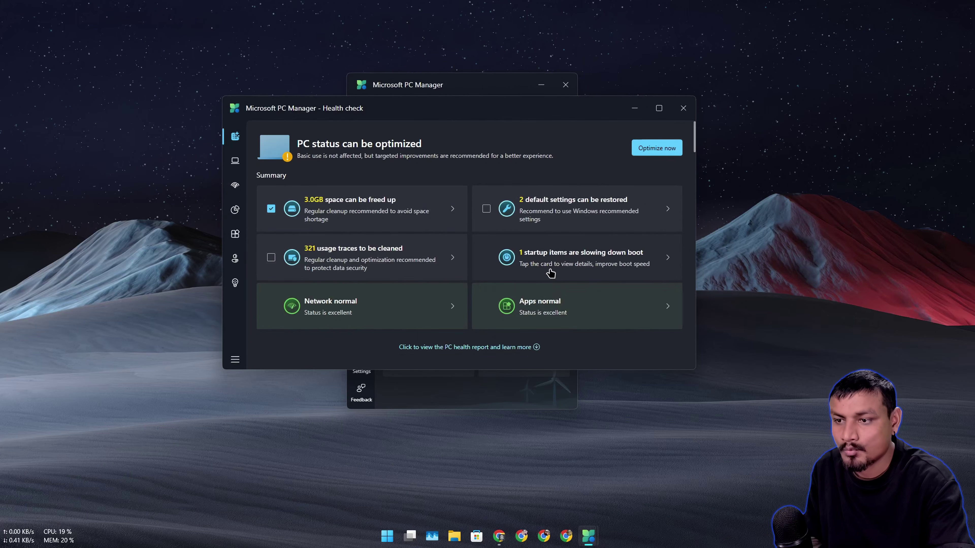
- Examine the startup item suggestion in the Health check results and briefly bring up the quick app launcher for comparison
{"action": "left_click", "coordinate": [586, 263]}
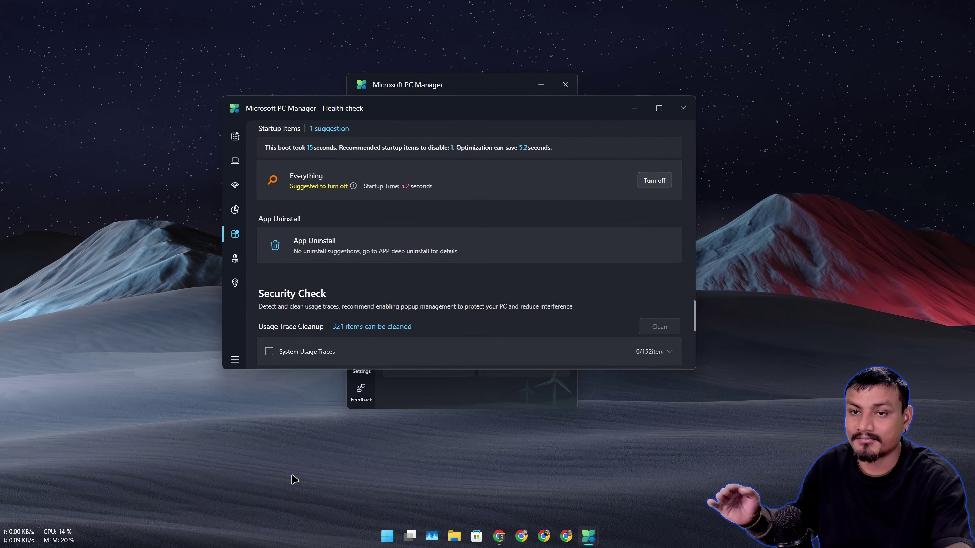
{"action": "key", "text": "alt+space"}
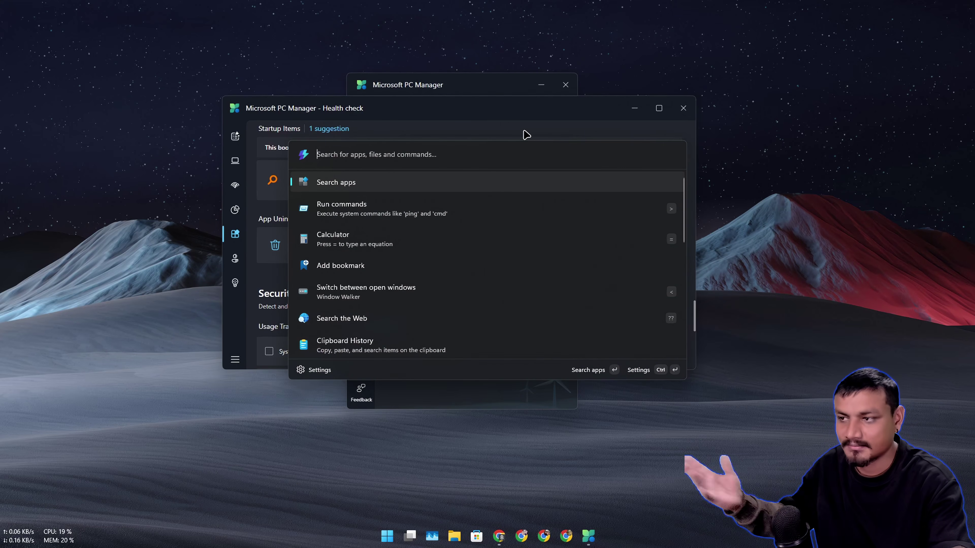
{"action": "left_click", "coordinate": [437, 104]}
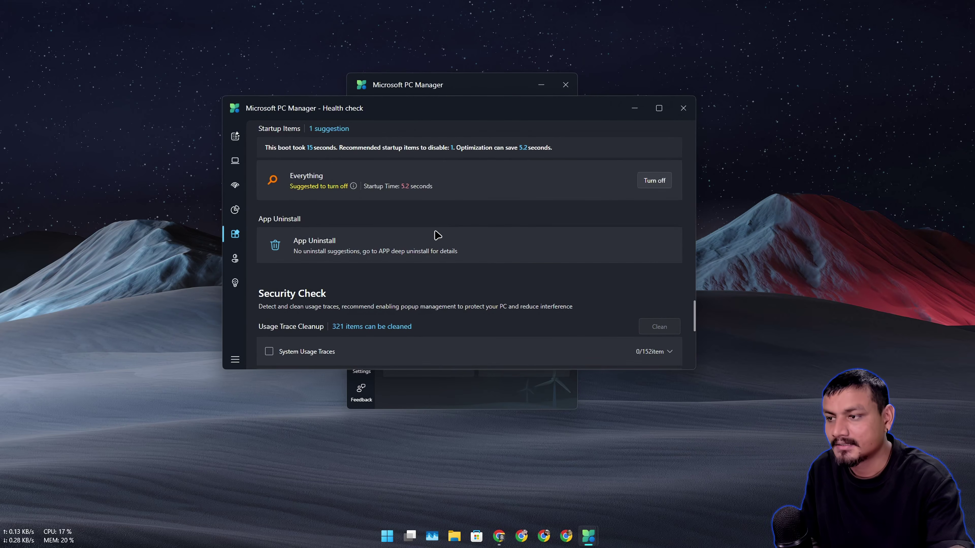
{"action": "scroll", "coordinate": [401, 192], "scroll_direction": "up", "scroll_amount": 10}
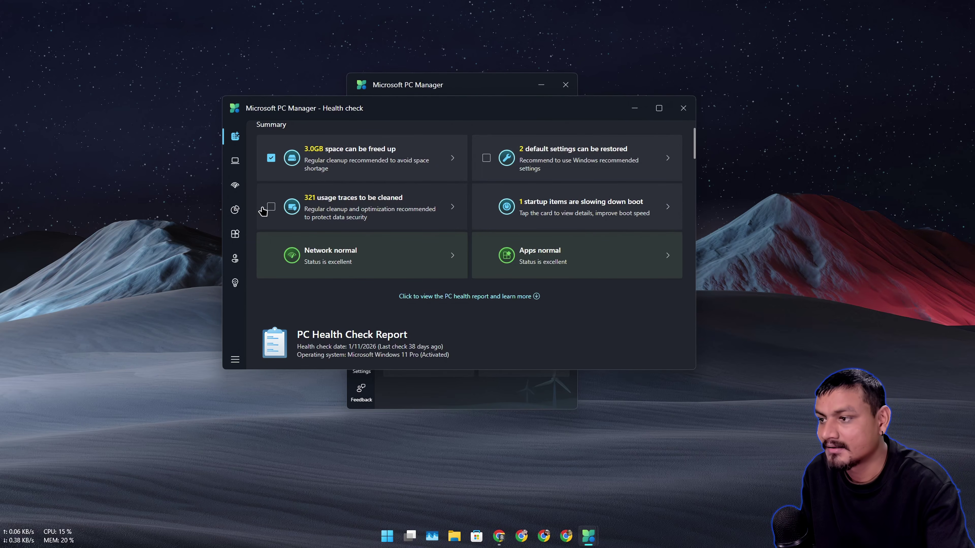
- Mark the System, Edge, Chrome and Chrome Beta usage traces for cleanup and expand the System Usage Traces details
{"action": "left_click", "coordinate": [330, 211]}
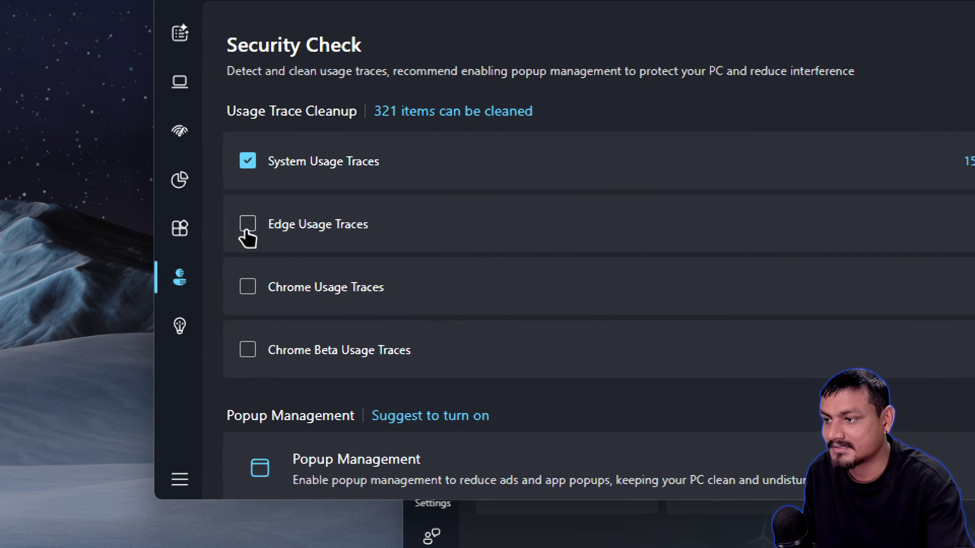
{"action": "left_click", "coordinate": [268, 232]}
{"action": "left_click", "coordinate": [248, 294]}
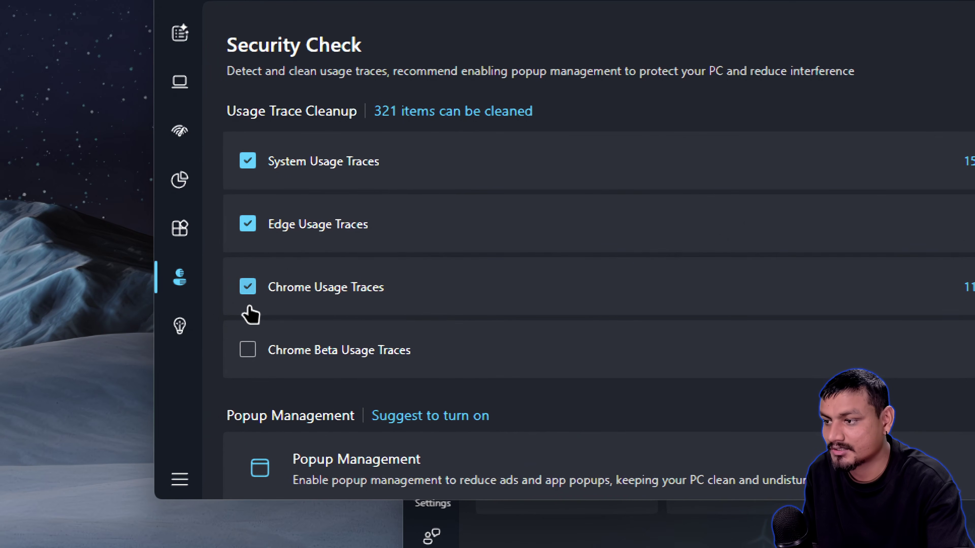
{"action": "left_click", "coordinate": [250, 351]}
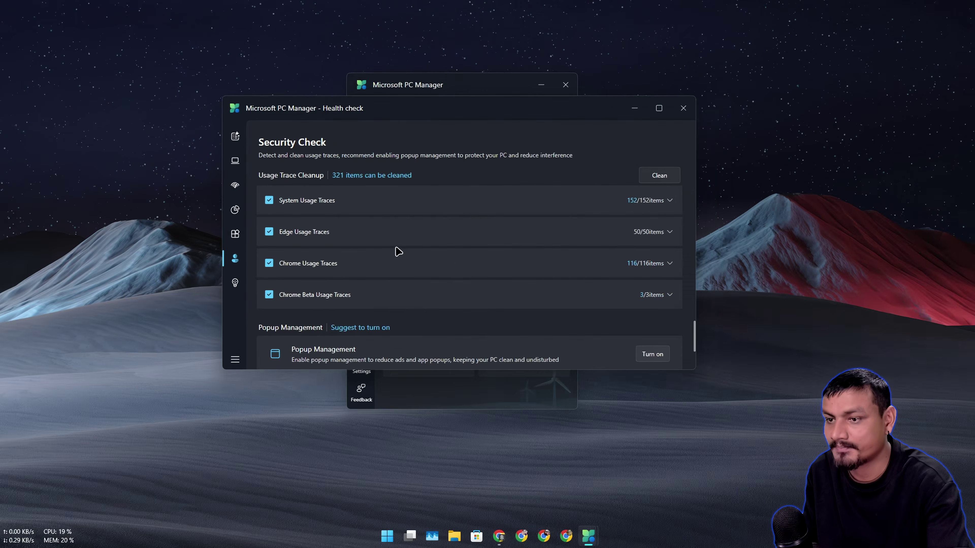
{"action": "left_click", "coordinate": [326, 200]}
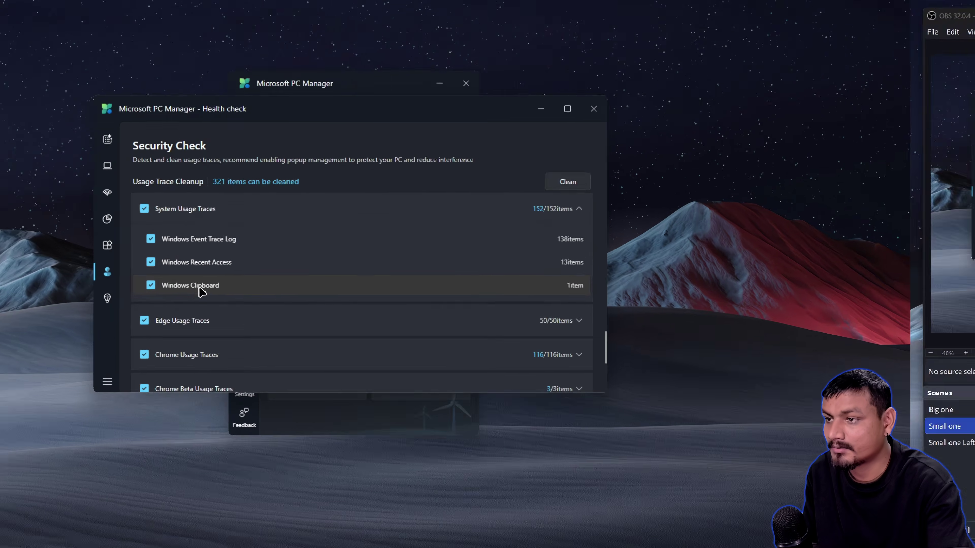
- Examine the PC's hardware information in the Health check report and close the Health check window
{"action": "scroll", "coordinate": [520, 130], "scroll_direction": "up", "scroll_amount": 10}
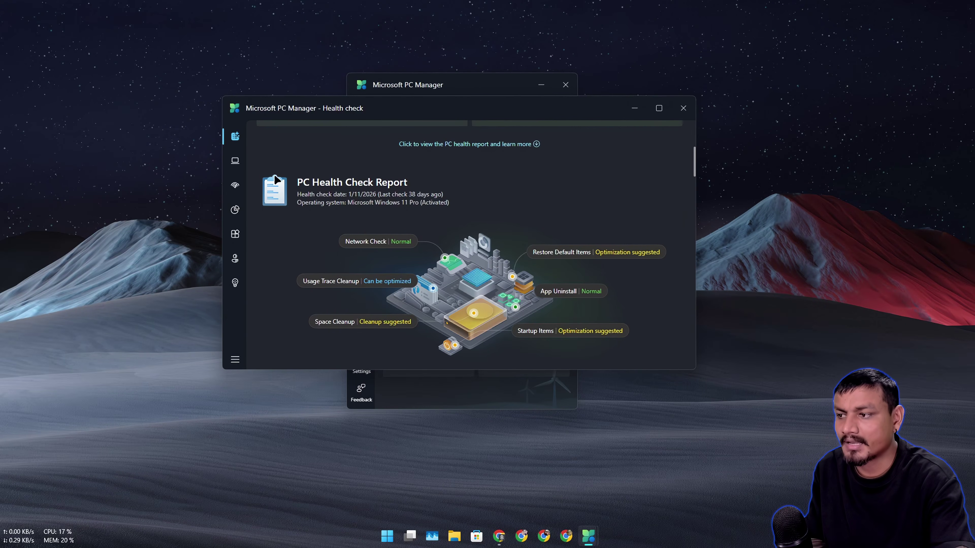
{"action": "left_click", "coordinate": [235, 163]}
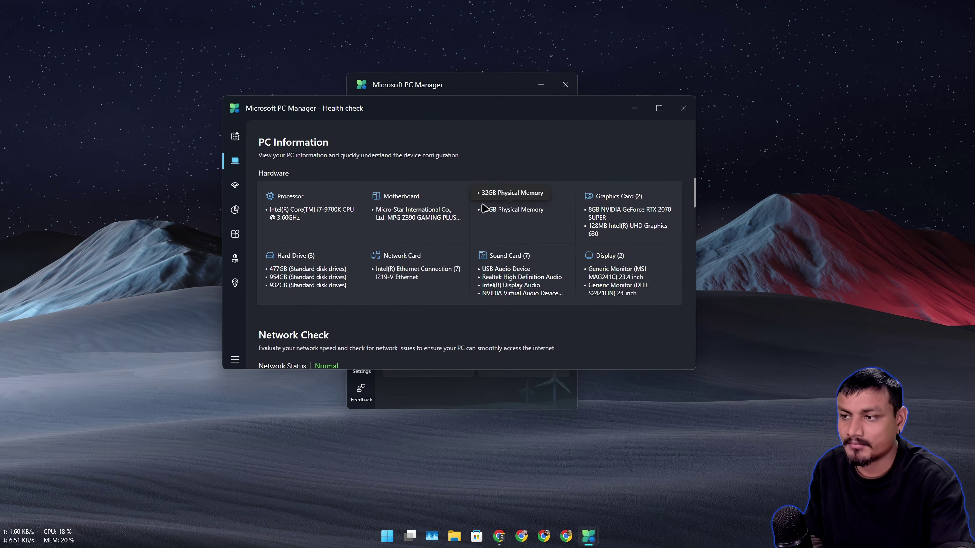
{"action": "left_click", "coordinate": [683, 108]}
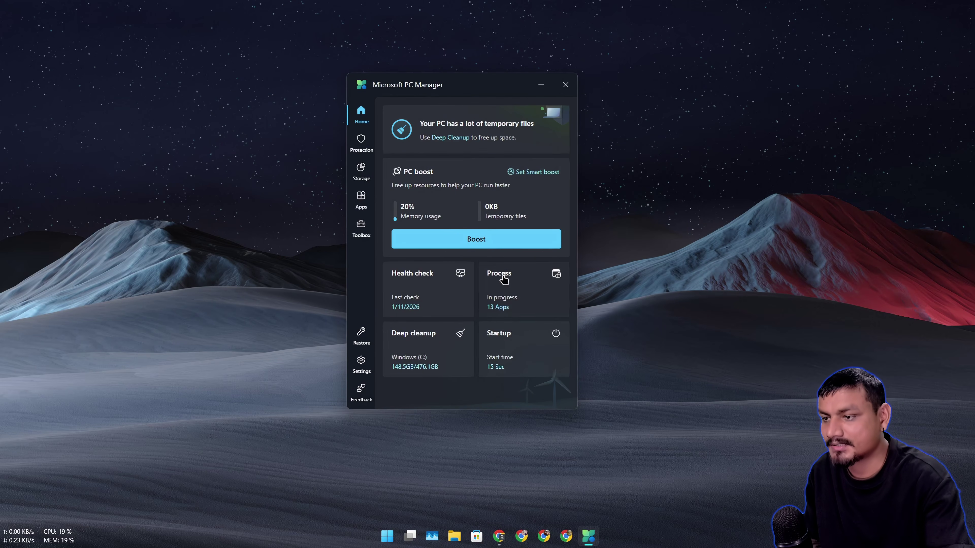
- Run a Deep cleanup scan from Storage management and include all Other application items in the cleanup, including Node.js
{"action": "left_click", "coordinate": [362, 172]}
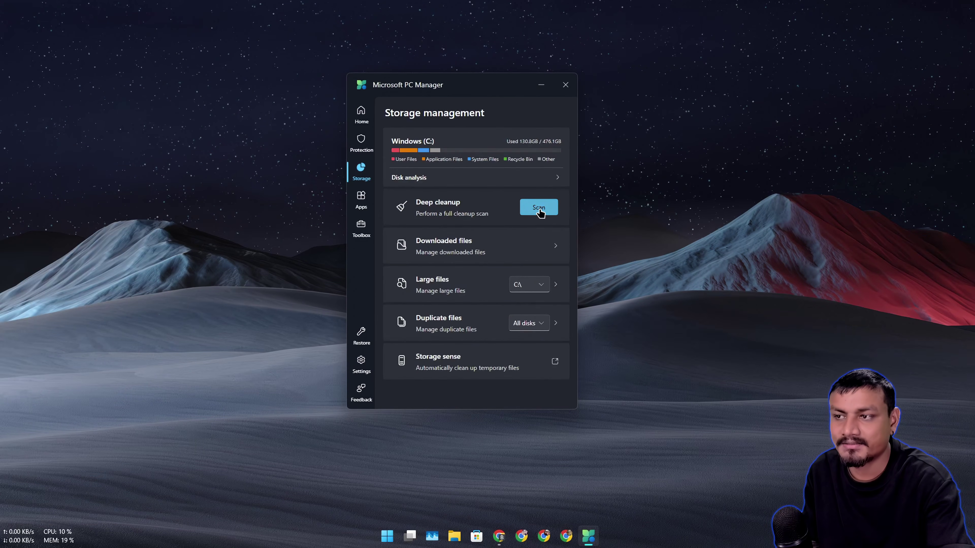
{"action": "left_click", "coordinate": [540, 209]}
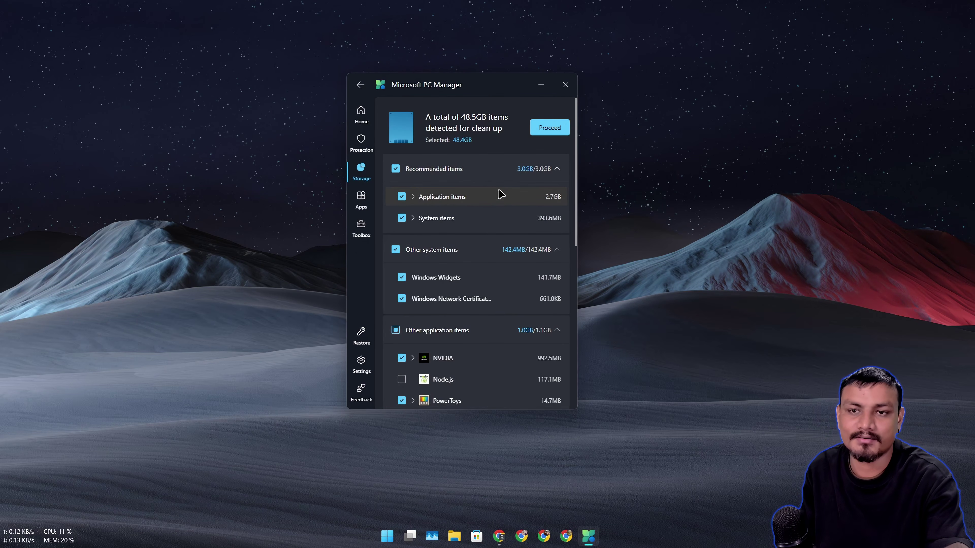
{"action": "scroll", "coordinate": [477, 202], "scroll_direction": "down", "scroll_amount": 5}
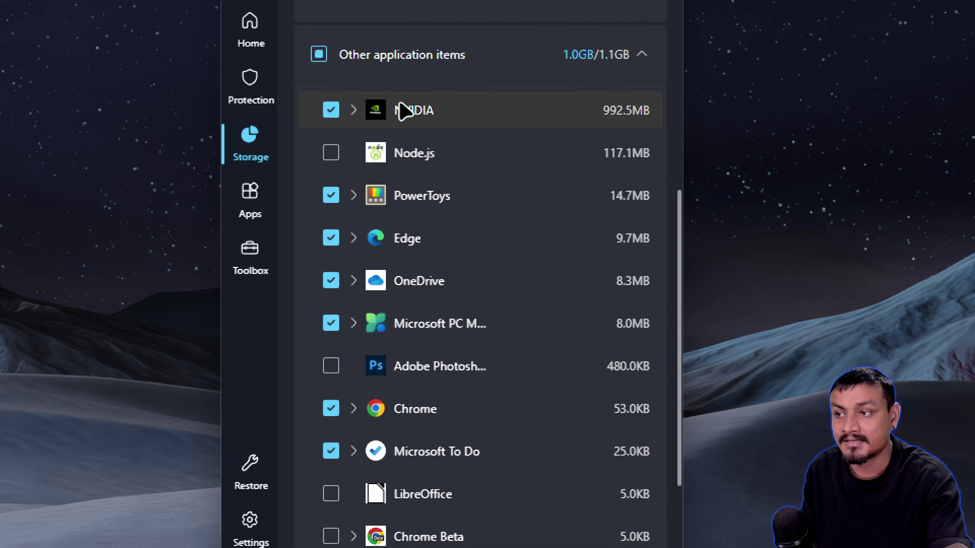
{"action": "left_click", "coordinate": [354, 110]}
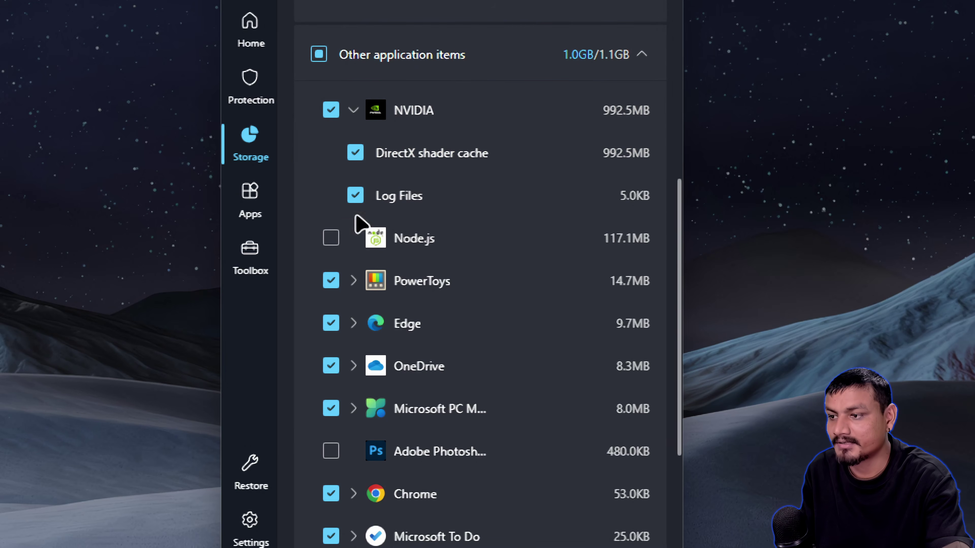
{"action": "left_click", "coordinate": [331, 239]}
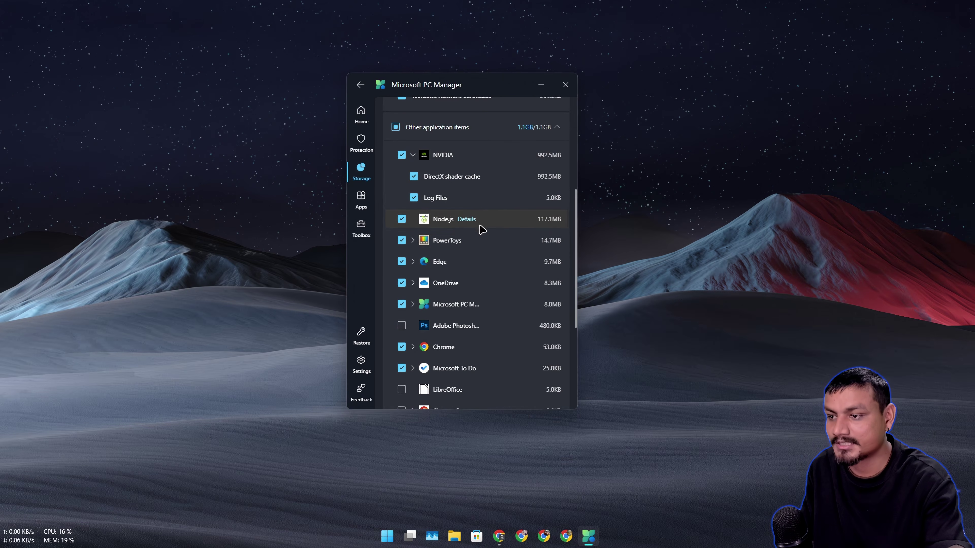
{"action": "scroll", "coordinate": [510, 276], "scroll_direction": "up", "scroll_amount": 3}
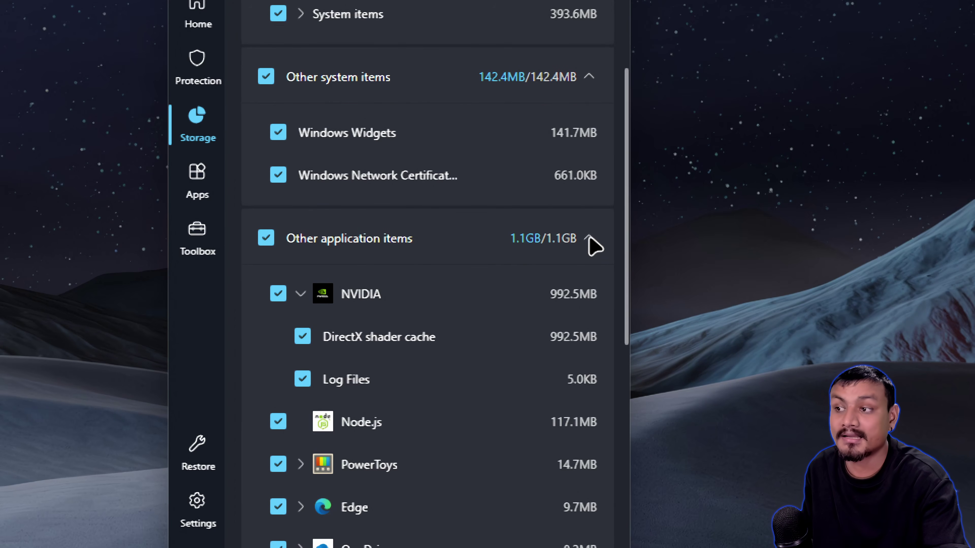
- Examine the Deep cleanup categories, expanding the recommended System items to check which caches, logs and temporary files are selected
{"action": "scroll", "coordinate": [300, 181], "scroll_direction": "up", "scroll_amount": 8}
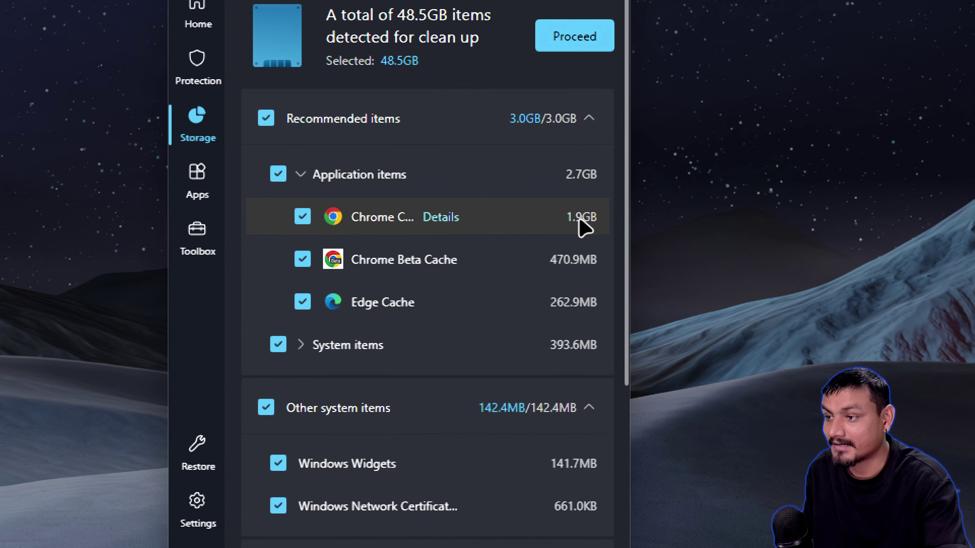
{"action": "left_click", "coordinate": [301, 174]}
{"action": "left_click", "coordinate": [301, 218]}
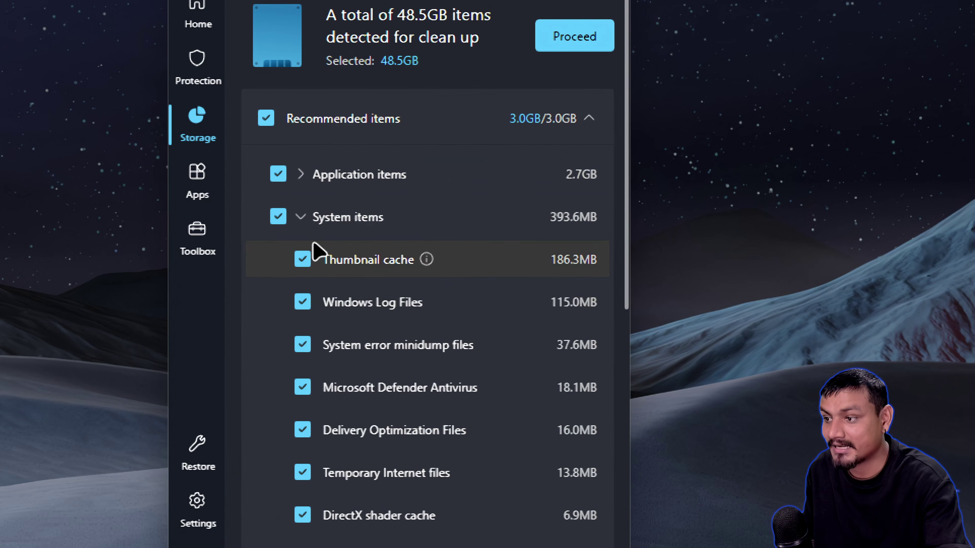
{"action": "scroll", "coordinate": [353, 276], "scroll_direction": "down", "scroll_amount": 2}
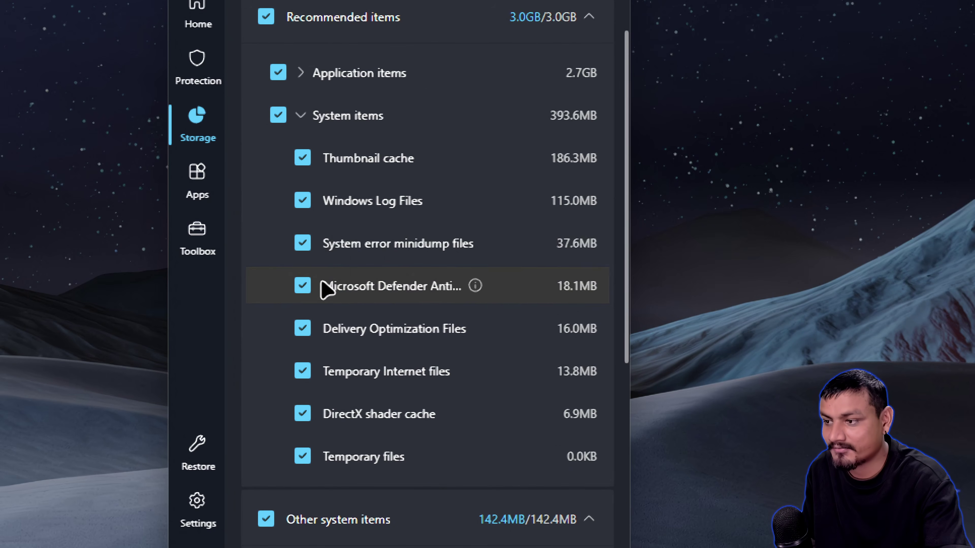
{"action": "scroll", "coordinate": [349, 342], "scroll_direction": "down", "scroll_amount": 1}
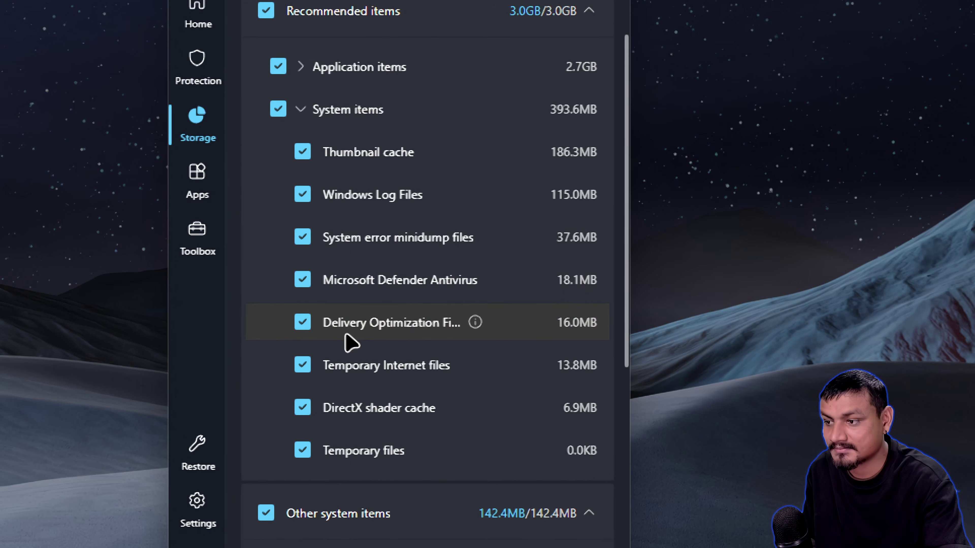
{"action": "scroll", "coordinate": [350, 342], "scroll_direction": "down", "scroll_amount": 2}
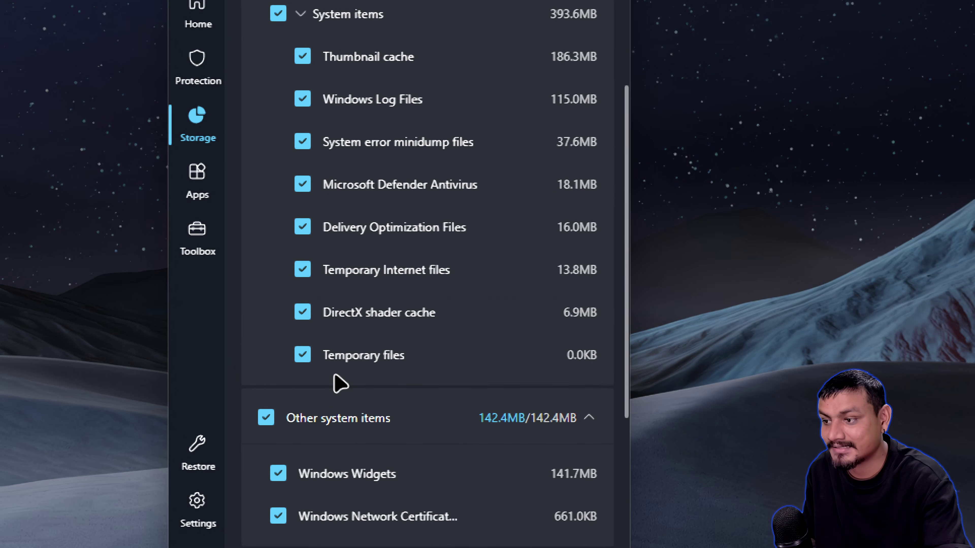
{"action": "scroll", "coordinate": [340, 385], "scroll_direction": "down", "scroll_amount": 4}
{"action": "scroll", "coordinate": [341, 158], "scroll_direction": "up", "scroll_amount": 2}
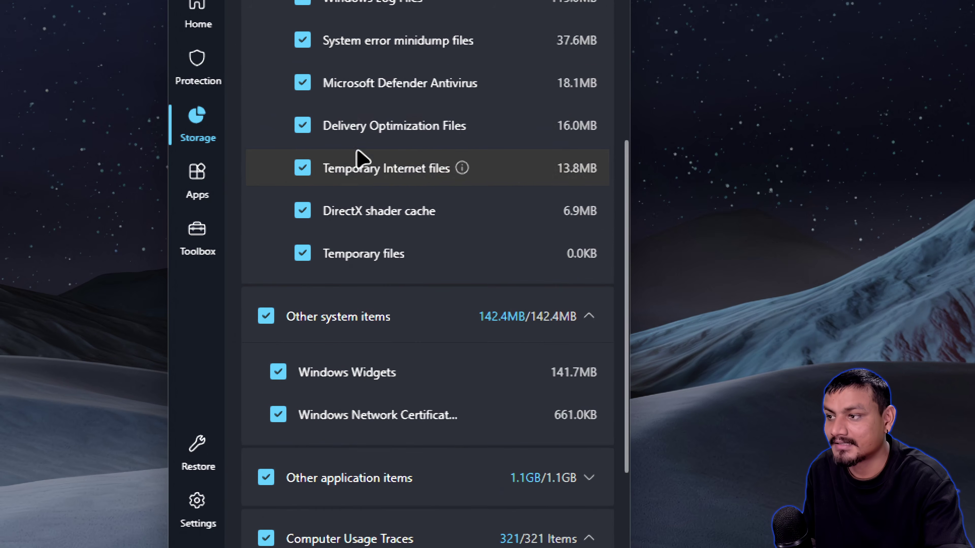
- Review the recommended System items, collapse them and look over the remaining Deep cleanup categories
{"action": "scroll", "coordinate": [368, 147], "scroll_direction": "up", "scroll_amount": 4}
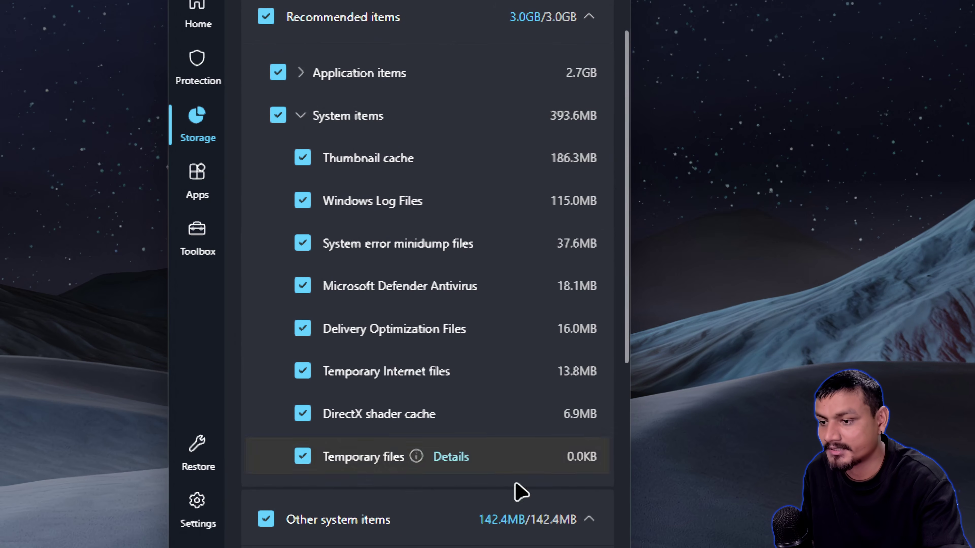
{"action": "scroll", "coordinate": [582, 422], "scroll_direction": "down", "scroll_amount": 2}
{"action": "scroll", "coordinate": [337, 228], "scroll_direction": "up", "scroll_amount": 2}
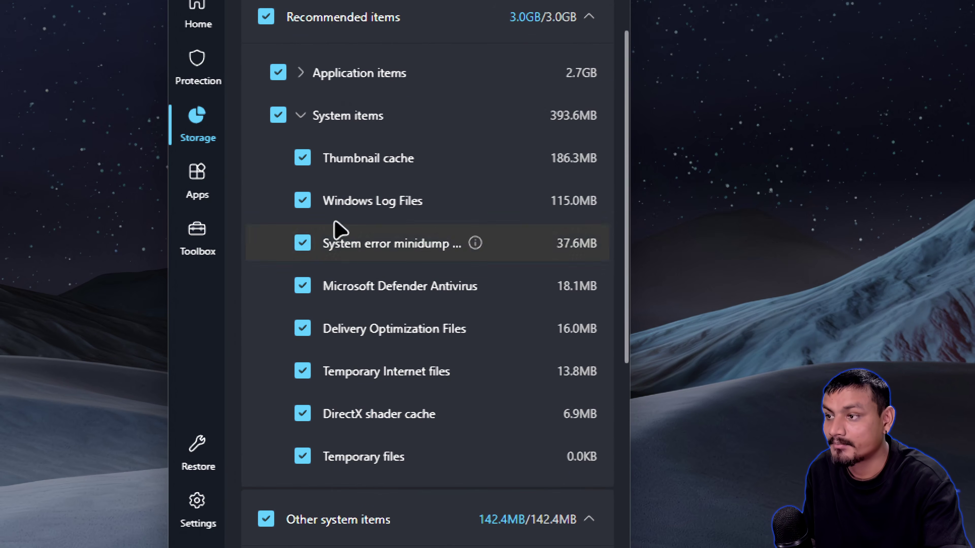
{"action": "left_click", "coordinate": [301, 116]}
{"action": "scroll", "coordinate": [432, 162], "scroll_direction": "up", "scroll_amount": 2}
{"action": "scroll", "coordinate": [432, 140], "scroll_direction": "down", "scroll_amount": 4}
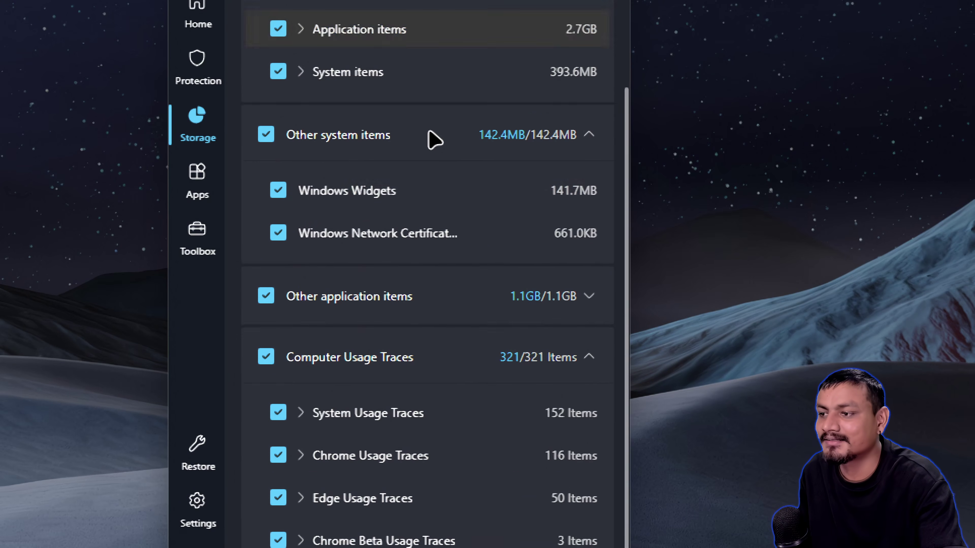
{"action": "scroll", "coordinate": [383, 149], "scroll_direction": "up", "scroll_amount": 2}
{"action": "scroll", "coordinate": [380, 331], "scroll_direction": "down", "scroll_amount": 2}
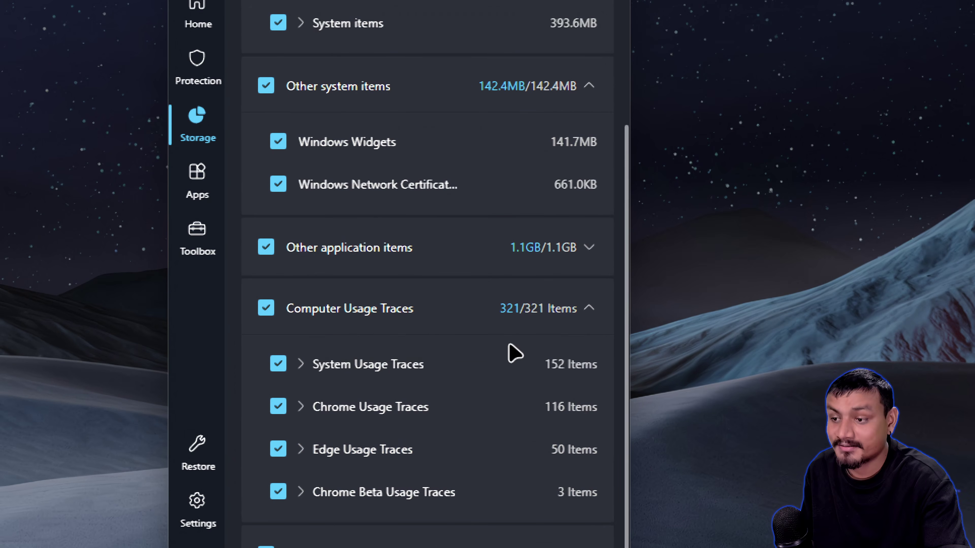
- Inspect the entries inside System Usage Traces, collapse them and check the cleanup list through to the Recycle Bin
{"action": "left_click", "coordinate": [302, 363]}
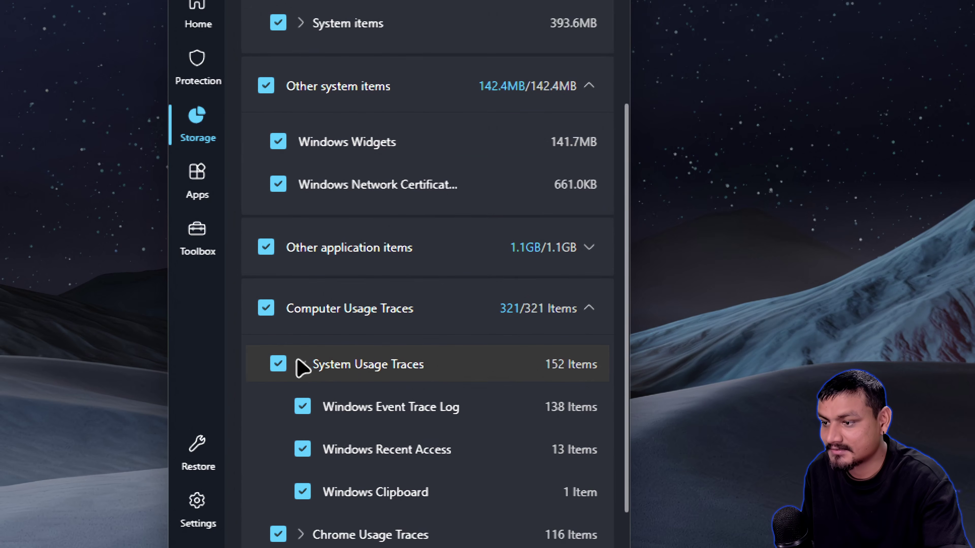
{"action": "scroll", "coordinate": [345, 346], "scroll_direction": "down", "scroll_amount": 3}
{"action": "left_click", "coordinate": [302, 237]}
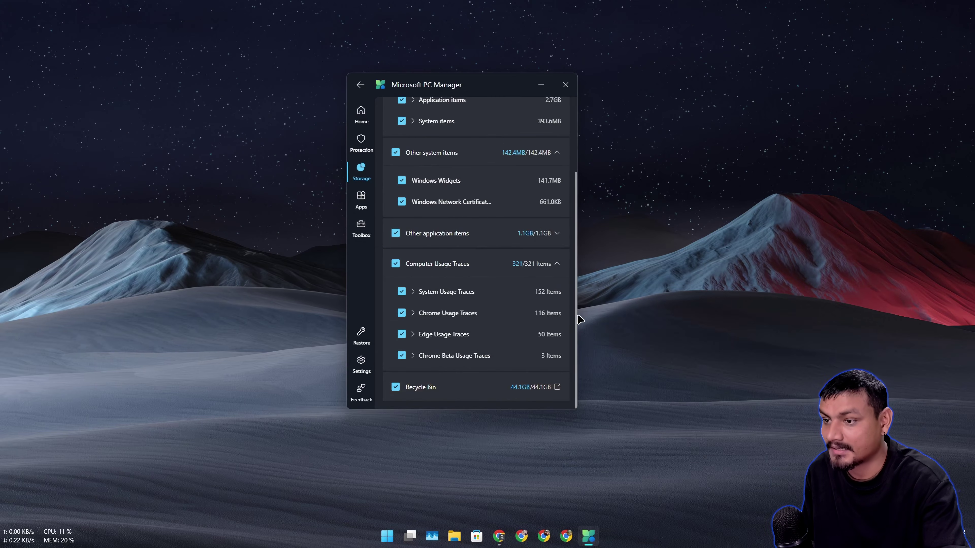
{"action": "left_click_drag", "start_coordinate": [577, 317], "coordinate": [581, 203]}
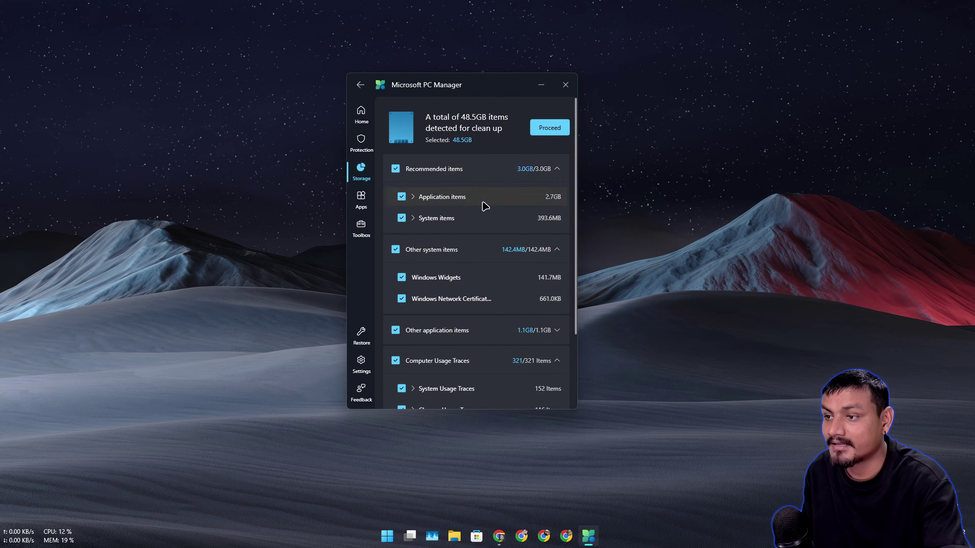
{"action": "scroll", "coordinate": [478, 239], "scroll_direction": "down", "scroll_amount": 3}
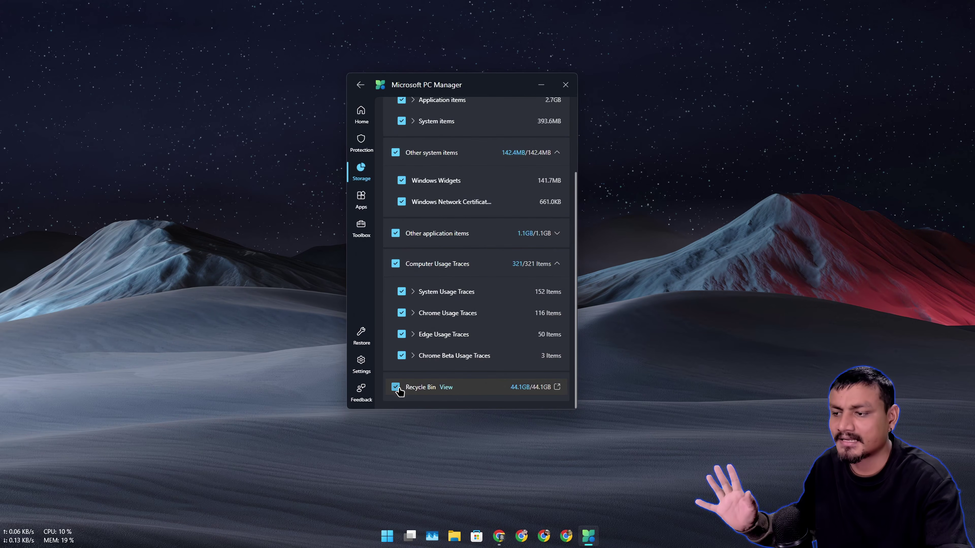
- Exclude the Recycle Bin to compare the selected total, include it again and run the Deep cleanup on all categories
{"action": "left_click", "coordinate": [396, 387]}
{"action": "scroll", "coordinate": [476, 269], "scroll_direction": "up", "scroll_amount": 10}
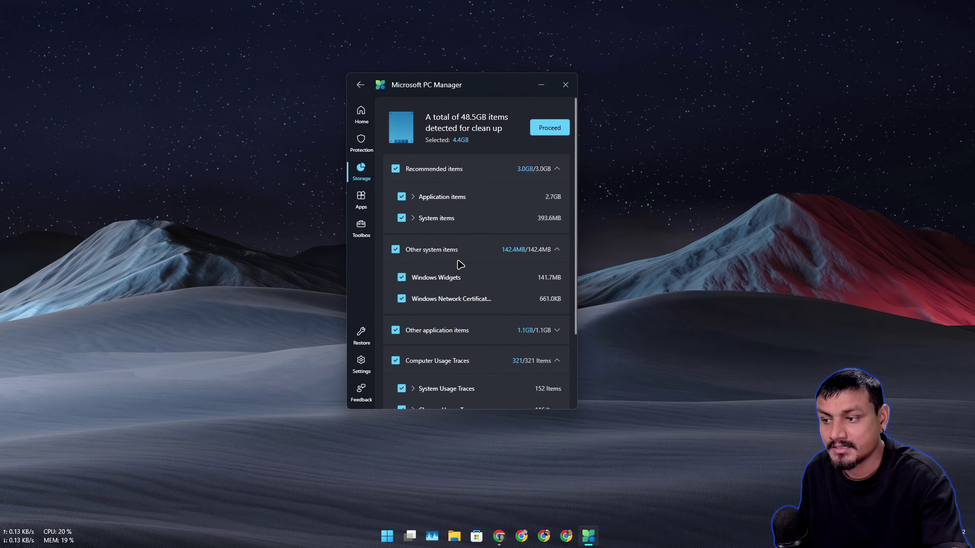
{"action": "scroll", "coordinate": [460, 264], "scroll_direction": "down", "scroll_amount": 3}
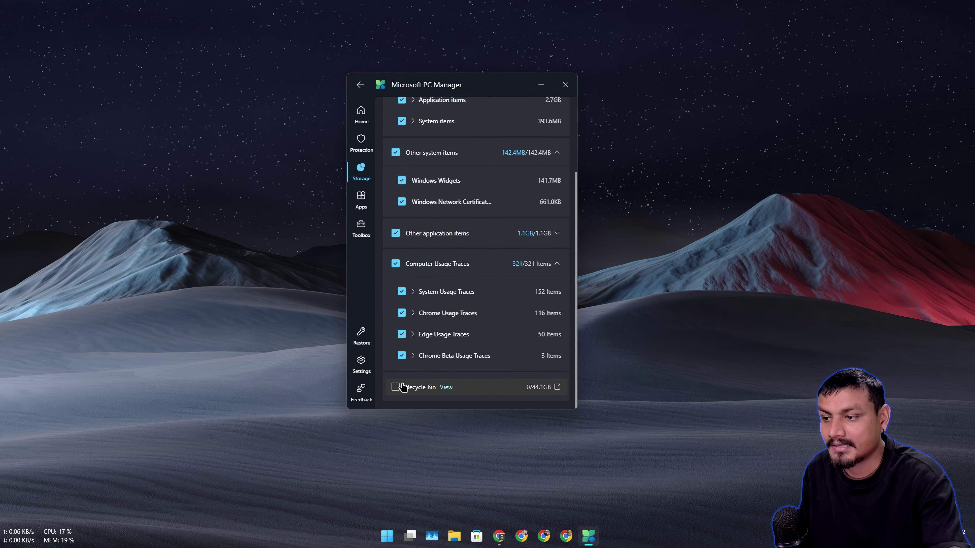
{"action": "scroll", "coordinate": [514, 288], "scroll_direction": "up", "scroll_amount": 3}
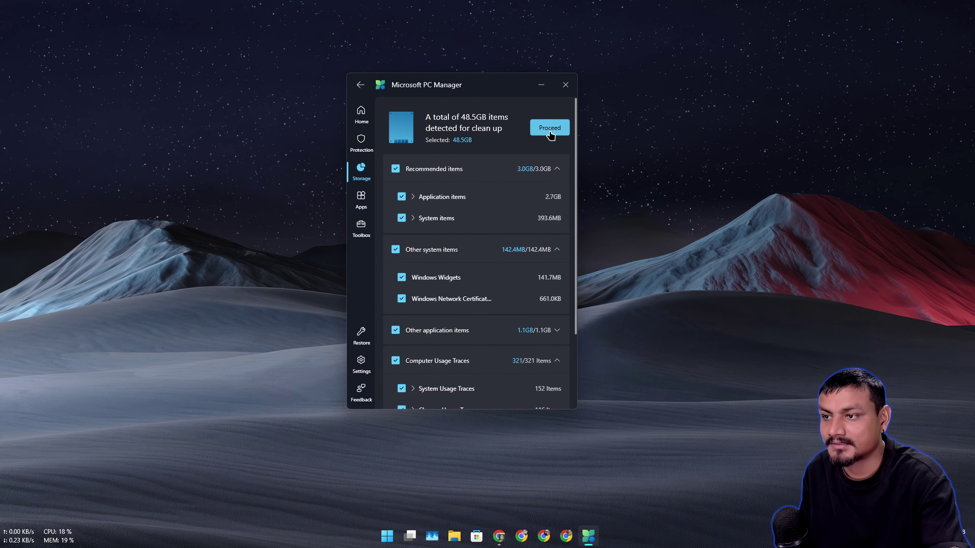
{"action": "left_click", "coordinate": [550, 128]}
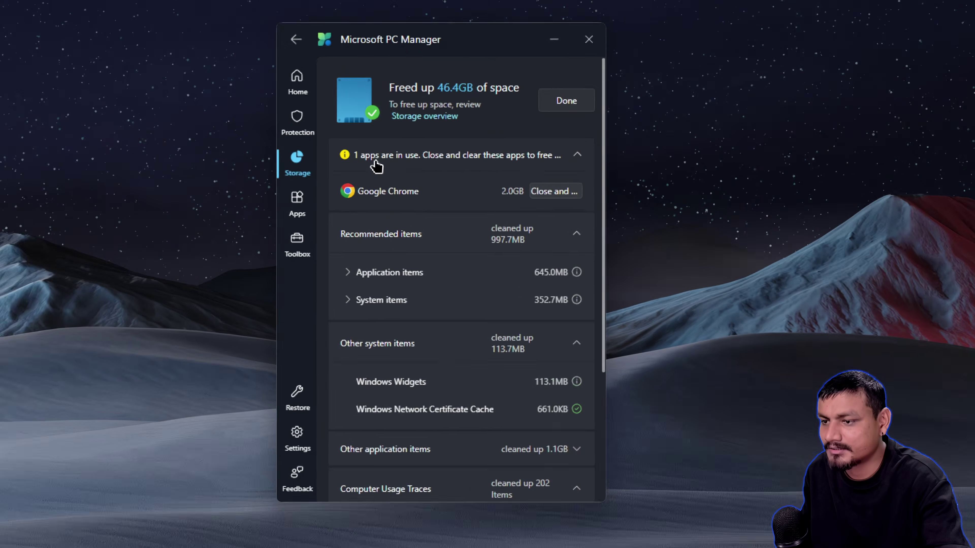
- Review the cleanup results and check what is open in the Chrome window that is reported as in use
{"action": "scroll", "coordinate": [467, 261], "scroll_direction": "down", "scroll_amount": 2}
{"action": "scroll", "coordinate": [477, 314], "scroll_direction": "up", "scroll_amount": 3}
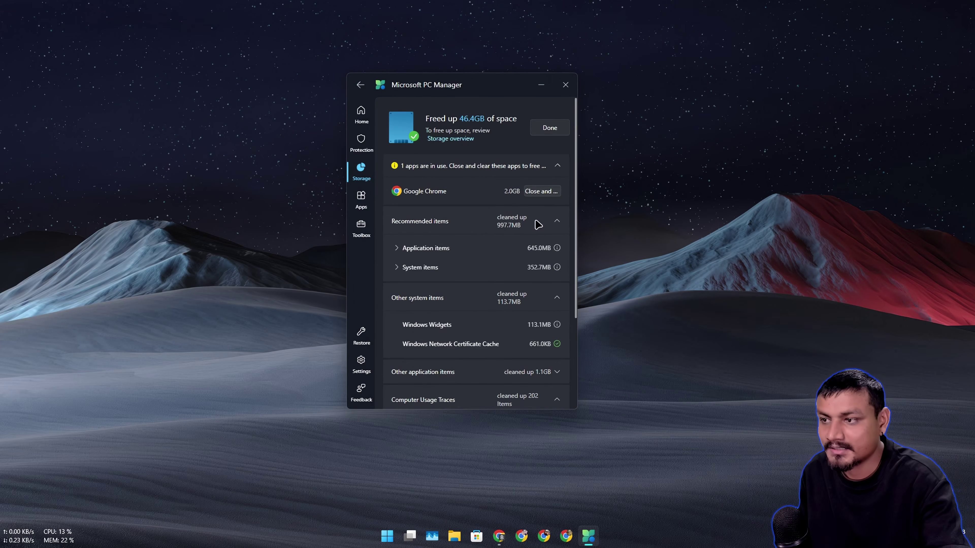
{"action": "left_click", "coordinate": [499, 537]}
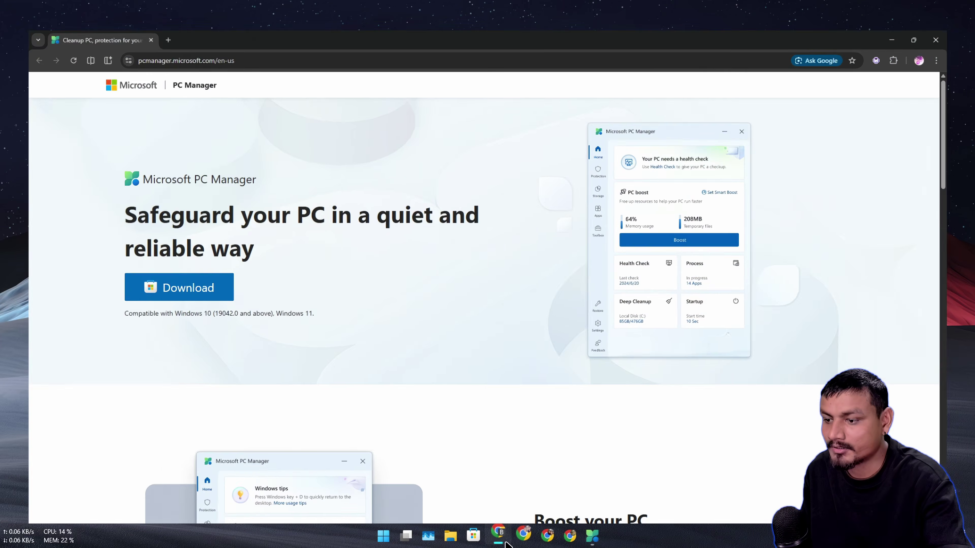
{"action": "left_click", "coordinate": [501, 538]}
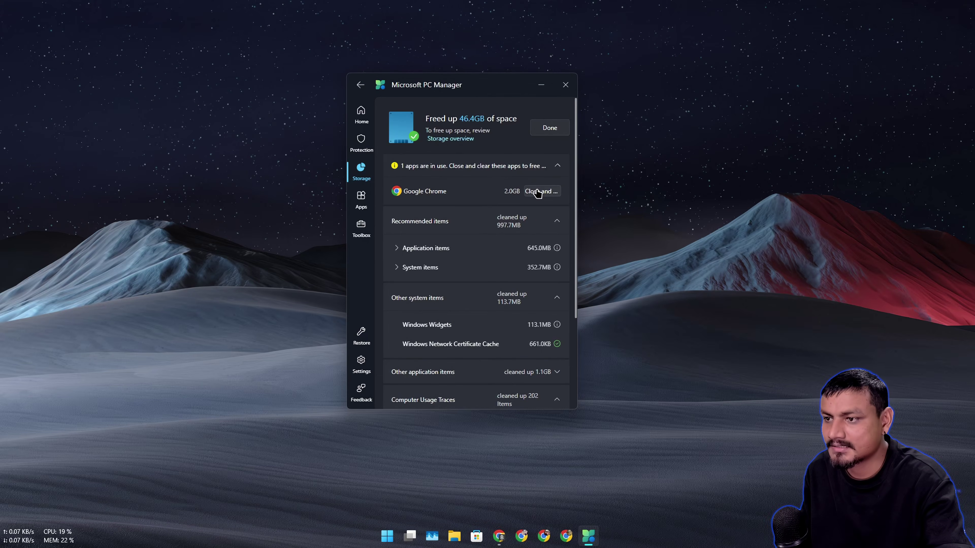
- Allow Google Chrome to be closed and its leftover files cleared, then finish the Deep cleanup after the Storage overview
{"action": "left_click", "coordinate": [537, 192]}
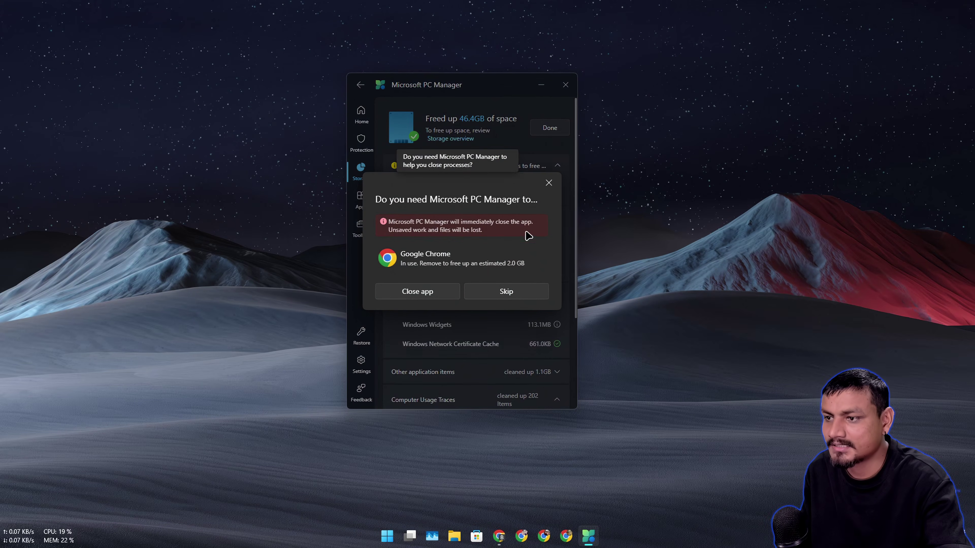
{"action": "left_click", "coordinate": [433, 295]}
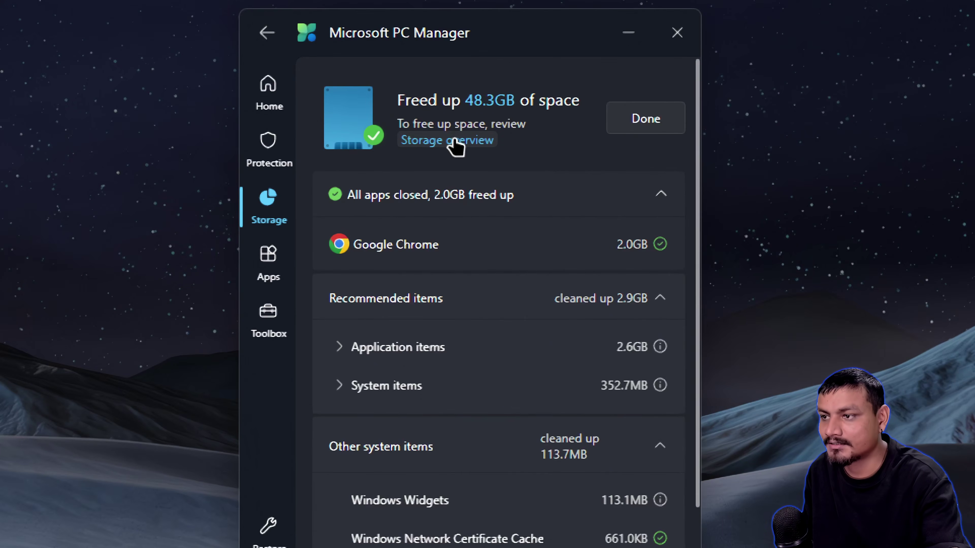
{"action": "left_click", "coordinate": [454, 141]}
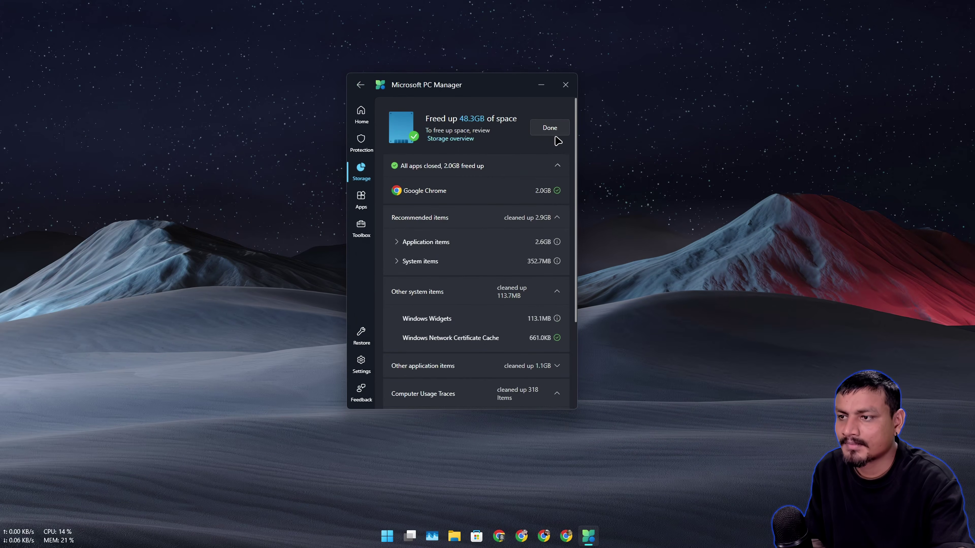
{"action": "left_click", "coordinate": [553, 133]}
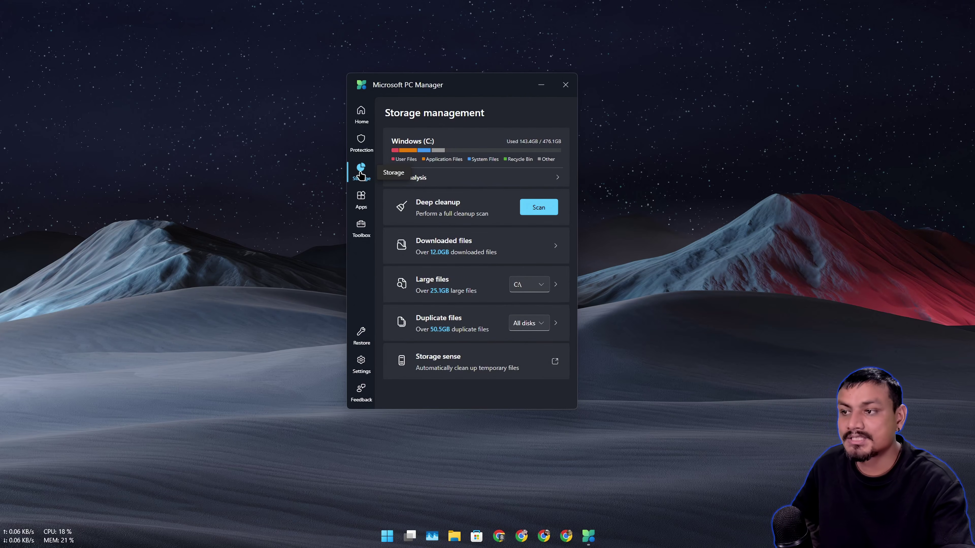
- Start a virus and threat scan from System protection, cancel it and close Windows Security
{"action": "left_click", "coordinate": [360, 142]}
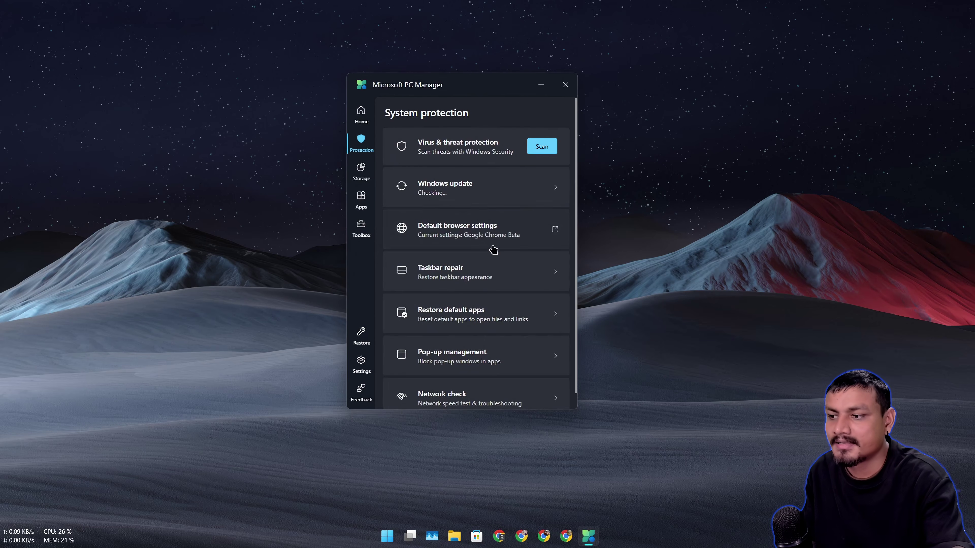
{"action": "left_click", "coordinate": [538, 147]}
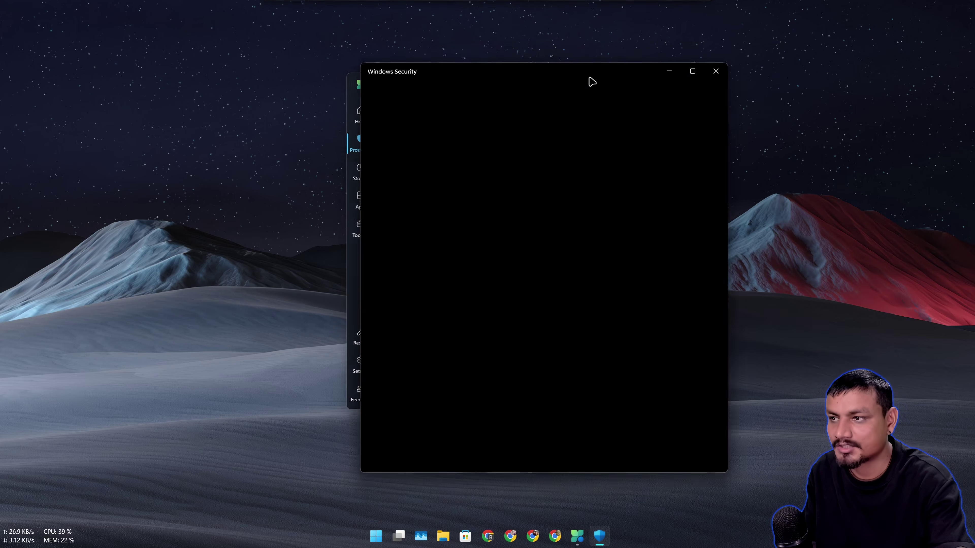
{"action": "left_click", "coordinate": [210, 214]}
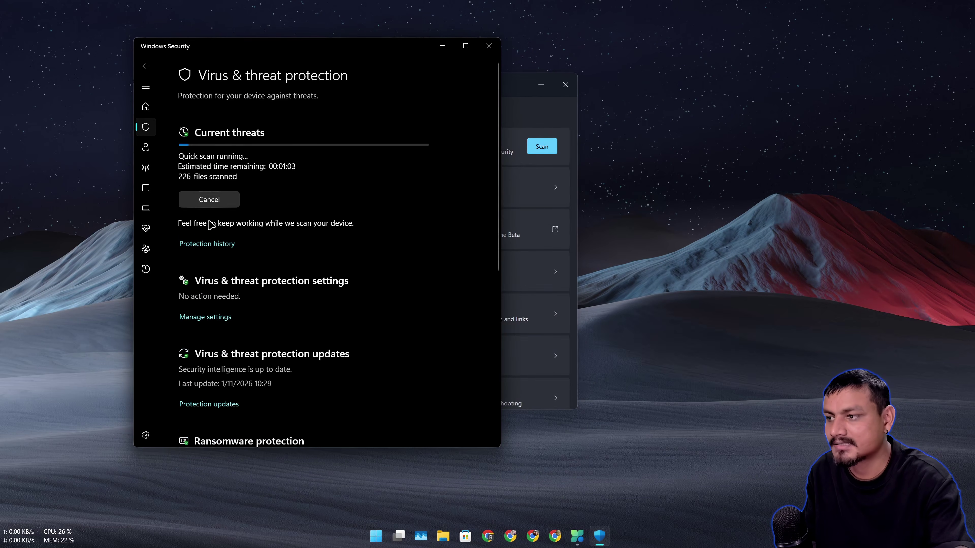
{"action": "left_click", "coordinate": [209, 198]}
{"action": "left_click", "coordinate": [488, 45]}
- Look at the Windows update check and return to the System protection overview
{"action": "left_click", "coordinate": [429, 192]}
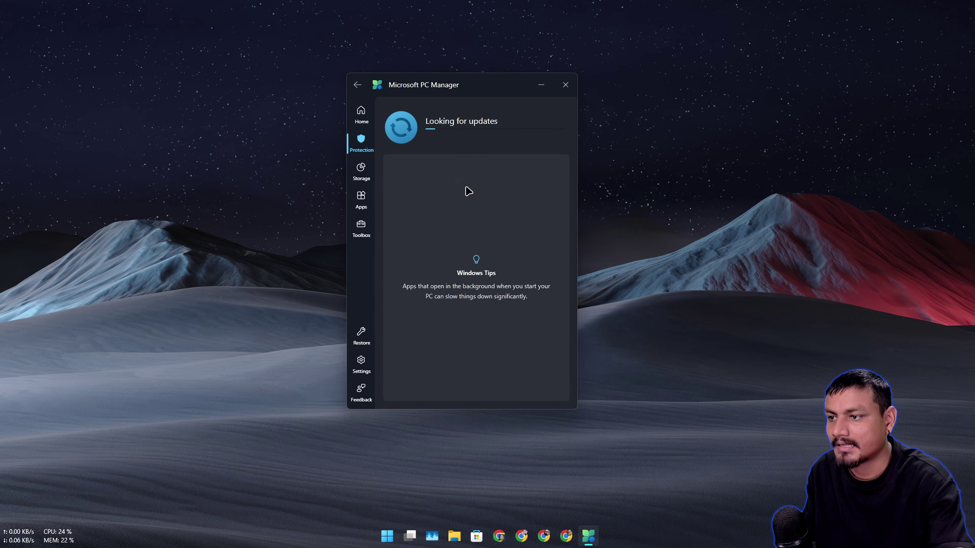
{"action": "left_click", "coordinate": [361, 87]}
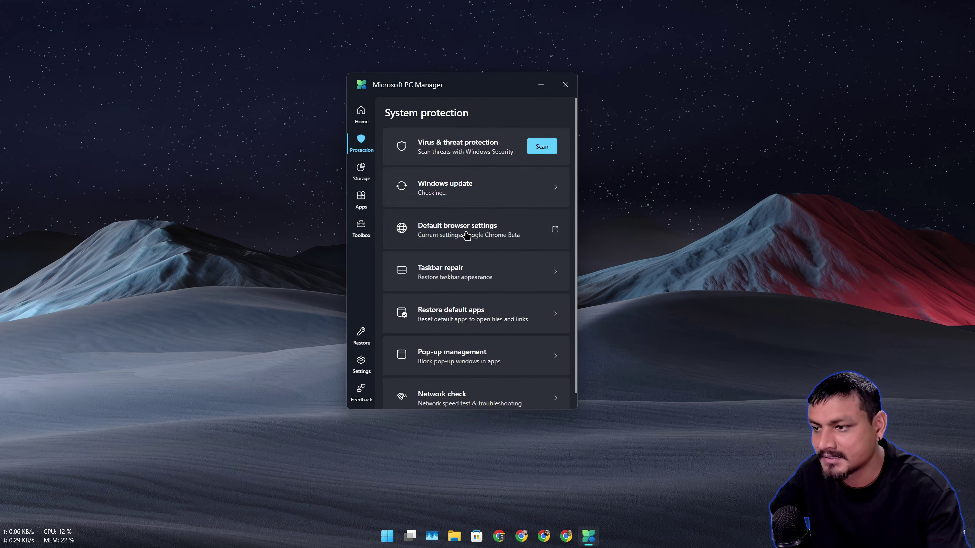
- Look through the running apps that can be ended in Process management under App management
{"action": "left_click", "coordinate": [361, 199]}
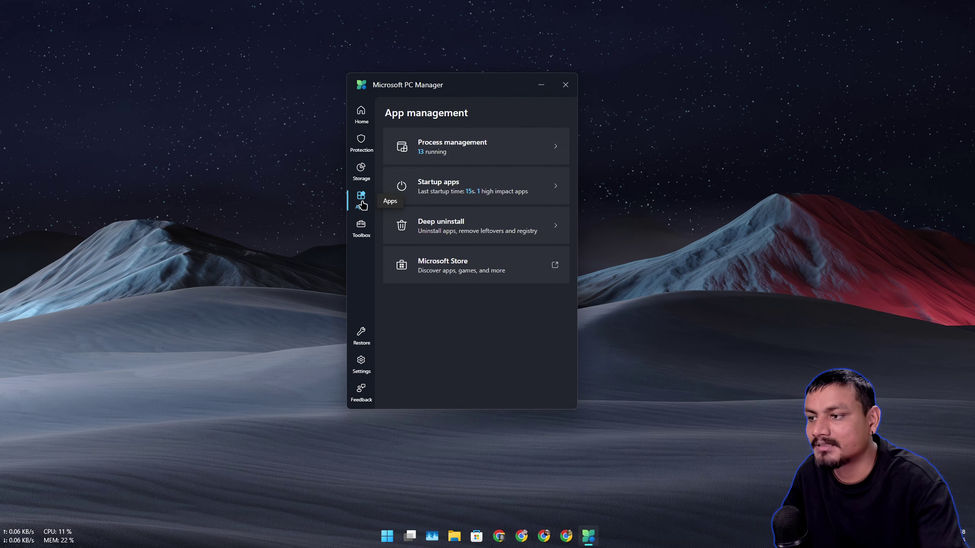
{"action": "left_click", "coordinate": [448, 154]}
{"action": "scroll", "coordinate": [445, 250], "scroll_direction": "down", "scroll_amount": 2}
{"action": "scroll", "coordinate": [449, 276], "scroll_direction": "up", "scroll_amount": 2}
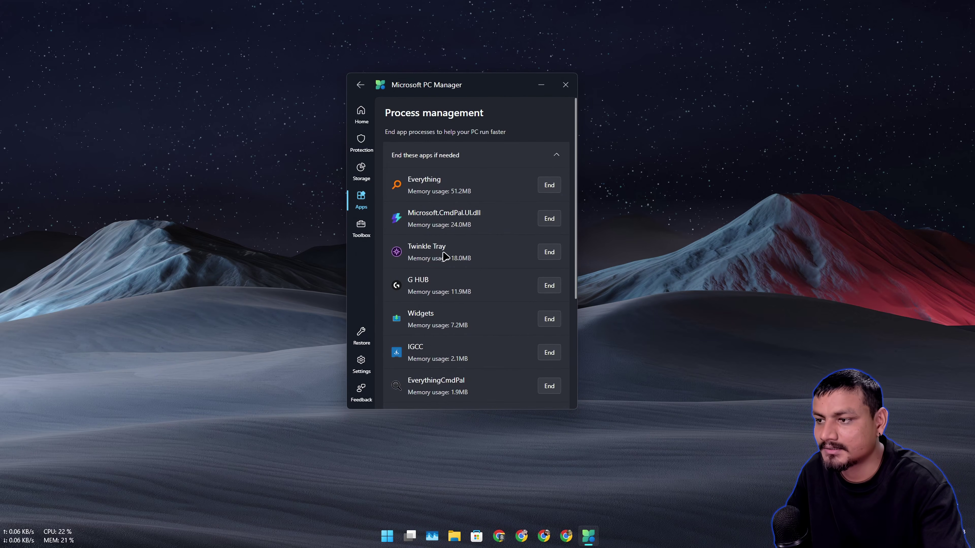
- View the Startup apps page and the Deep uninstall list of installed apps
{"action": "left_click", "coordinate": [360, 85]}
{"action": "left_click", "coordinate": [449, 187]}
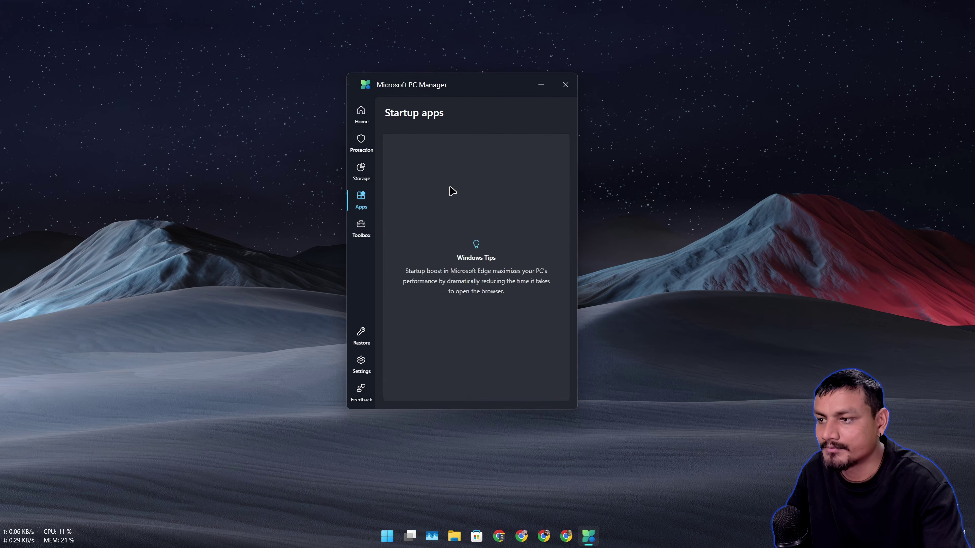
{"action": "left_click", "coordinate": [361, 86]}
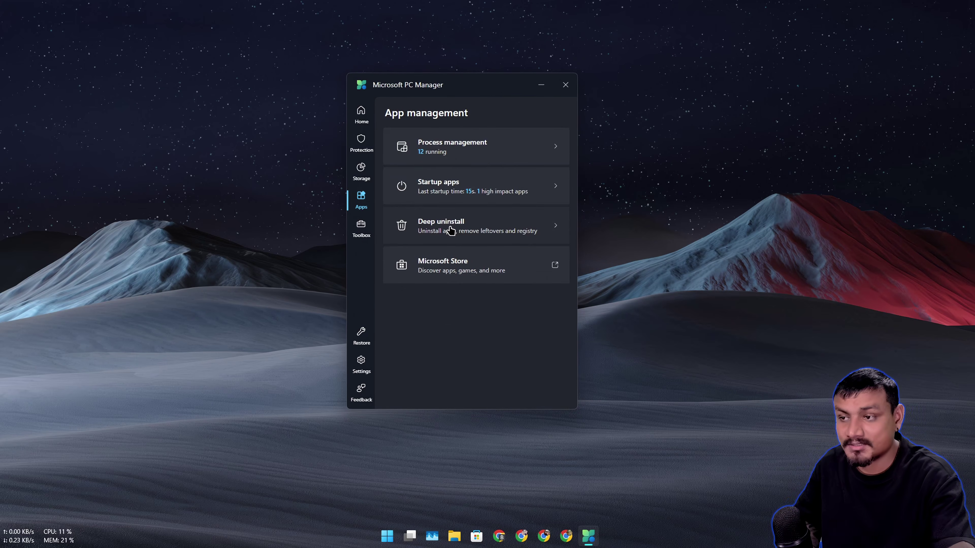
{"action": "left_click", "coordinate": [450, 231]}
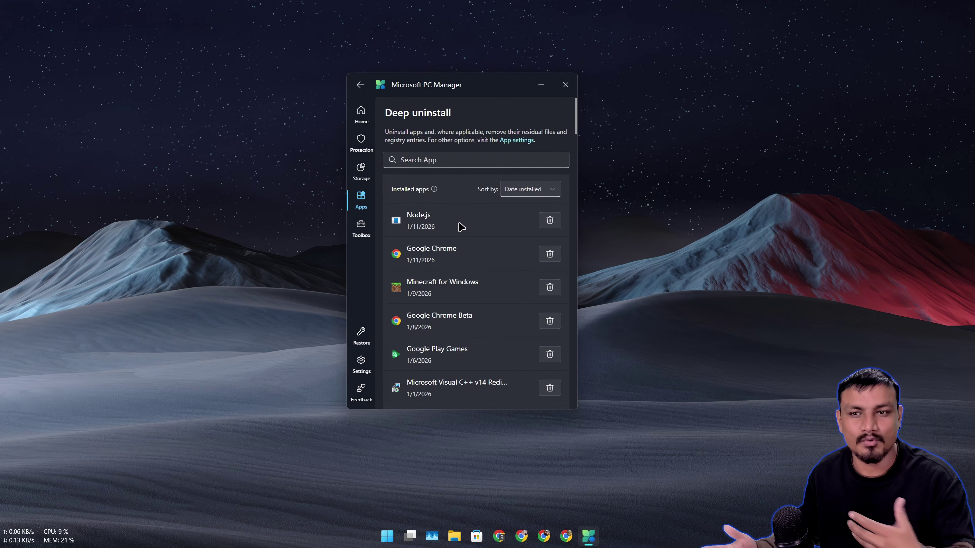
{"action": "left_click", "coordinate": [358, 232]}
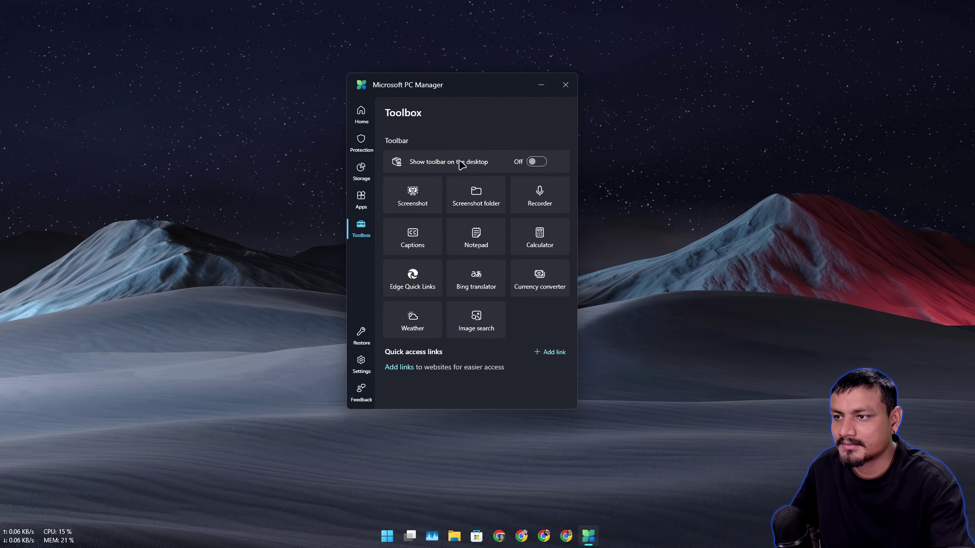
{"action": "left_click", "coordinate": [532, 165]}
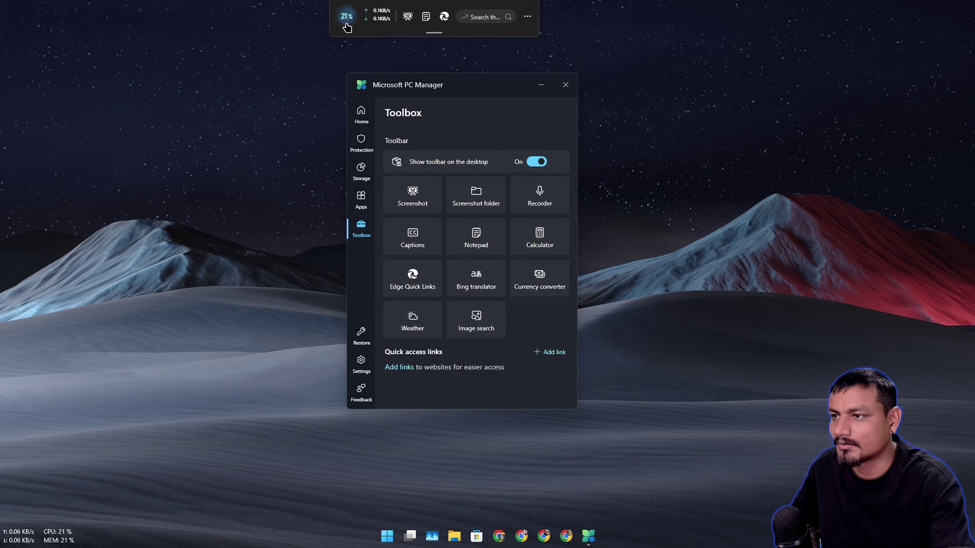
{"action": "left_click_drag", "start_coordinate": [395, 5], "coordinate": [82, 165]}
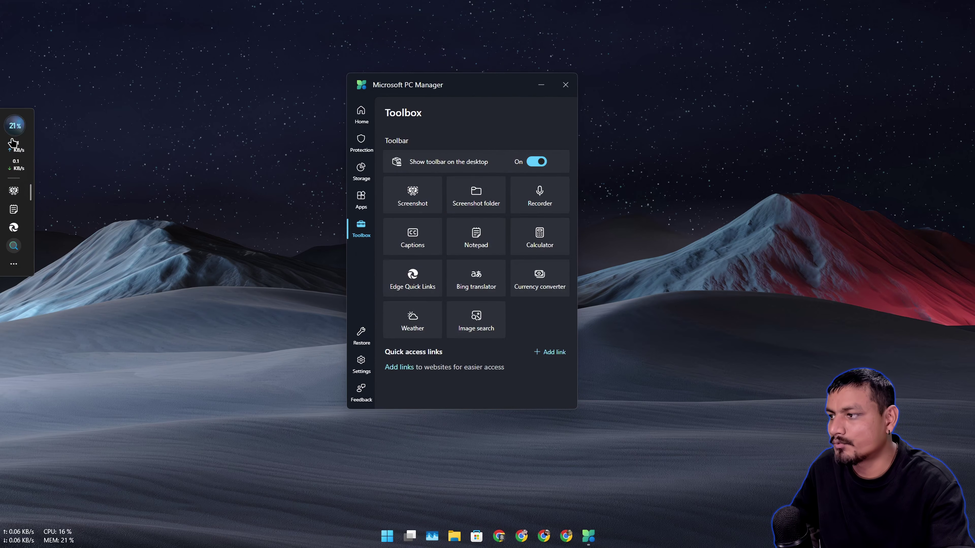
{"action": "left_click_drag", "start_coordinate": [17, 131], "coordinate": [627, 174]}
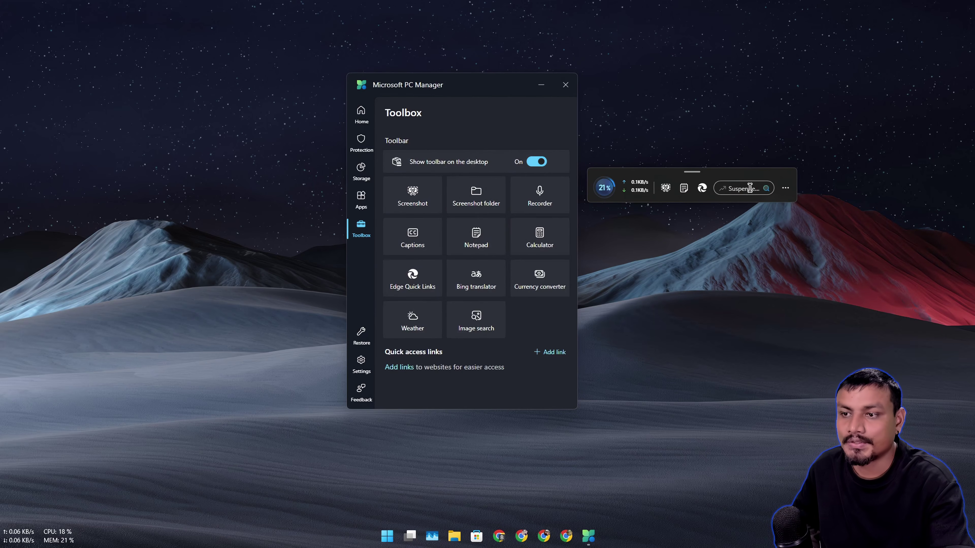
- Look through the Windows and web tools that can be added to the desktop toolbar, and close PC Manager
{"action": "left_click", "coordinate": [786, 188]}
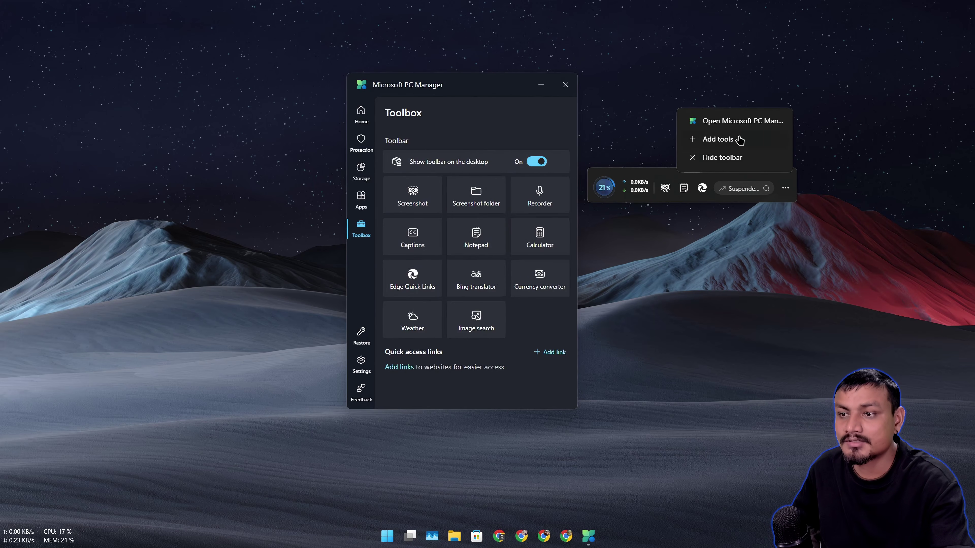
{"action": "left_click", "coordinate": [717, 139]}
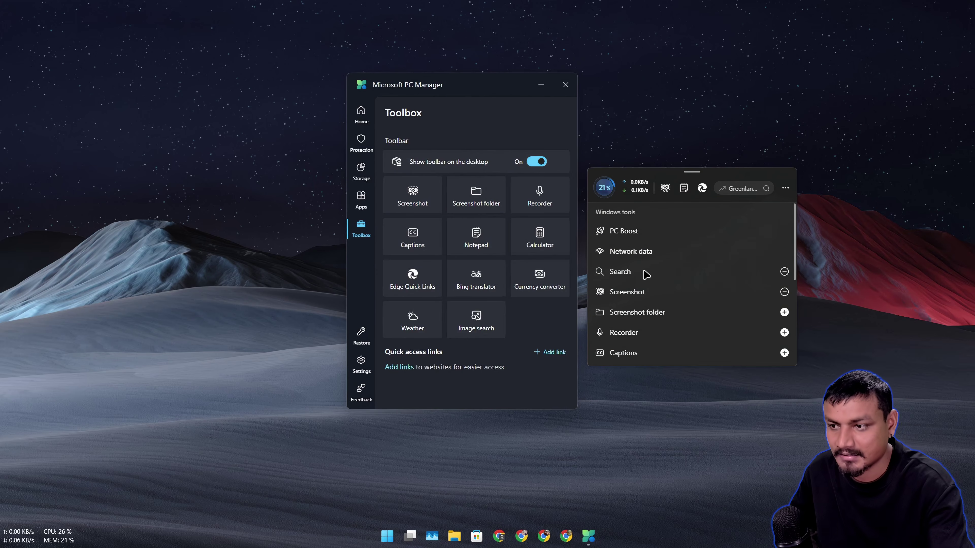
{"action": "scroll", "coordinate": [645, 274], "scroll_direction": "down", "scroll_amount": 4}
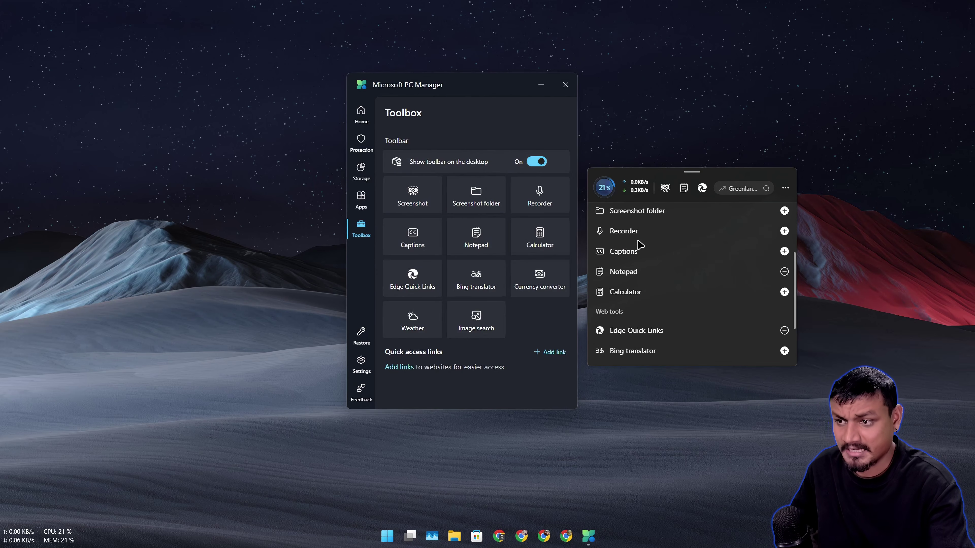
{"action": "scroll", "coordinate": [658, 262], "scroll_direction": "down", "scroll_amount": 4}
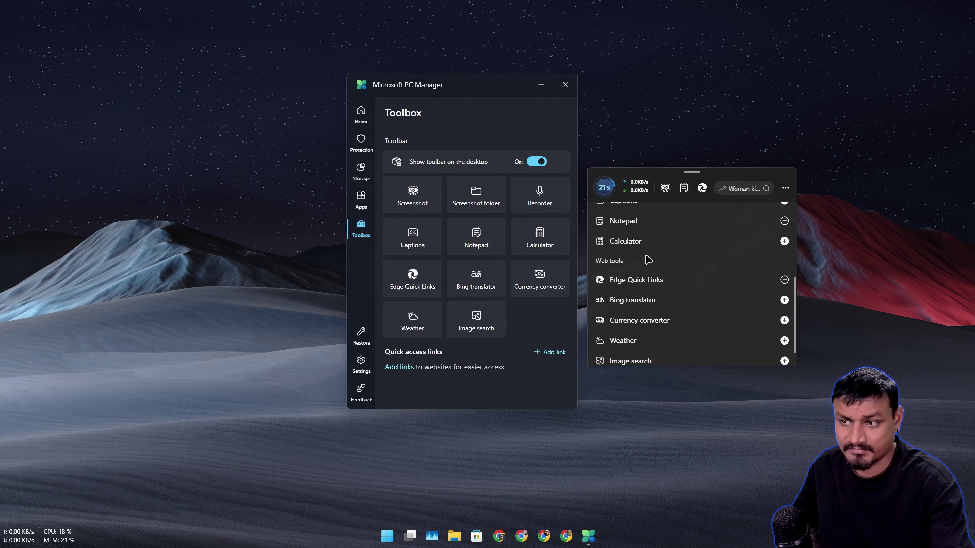
{"action": "scroll", "coordinate": [727, 286], "scroll_direction": "up", "scroll_amount": 8}
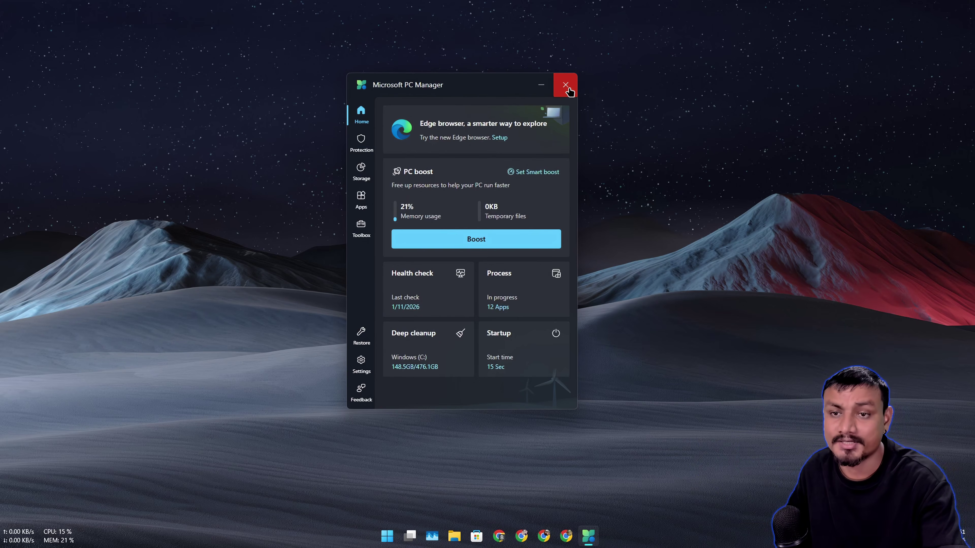
{"action": "left_click", "coordinate": [565, 86]}
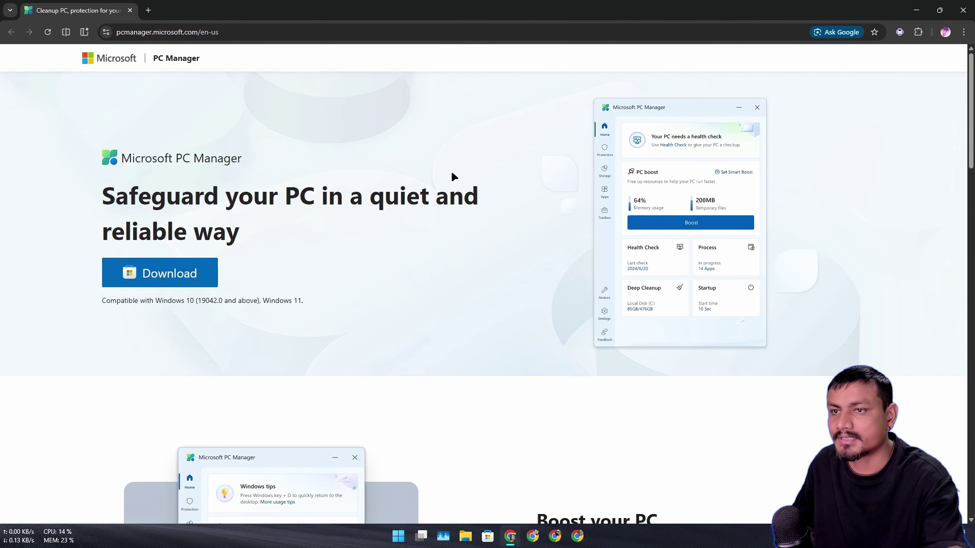
- Open PC Manager's Microsoft Store page from the download link on pcmanager.microsoft.com and restore the Store to a smaller window
{"action": "scroll", "coordinate": [362, 224], "scroll_direction": "down", "scroll_amount": 6}
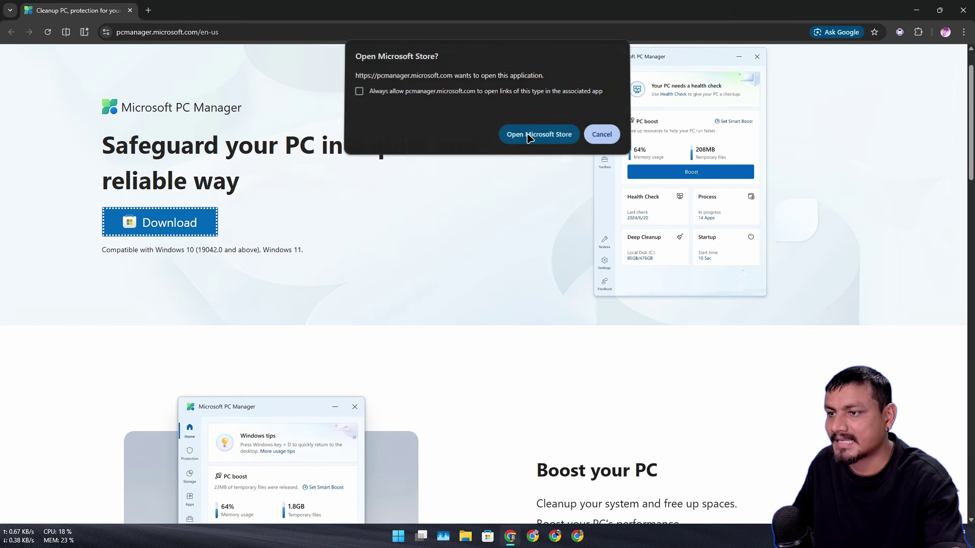
{"action": "left_click", "coordinate": [539, 133]}
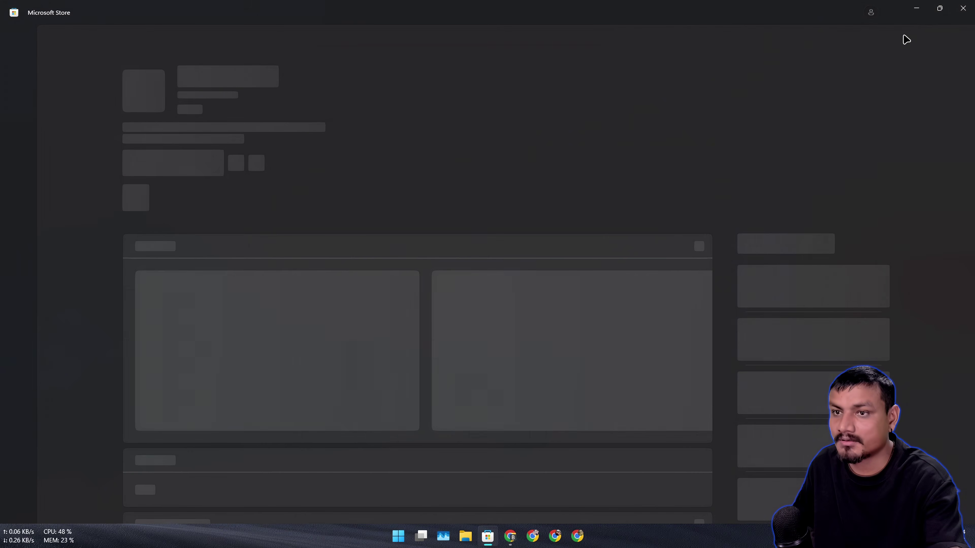
{"action": "left_click", "coordinate": [940, 11]}
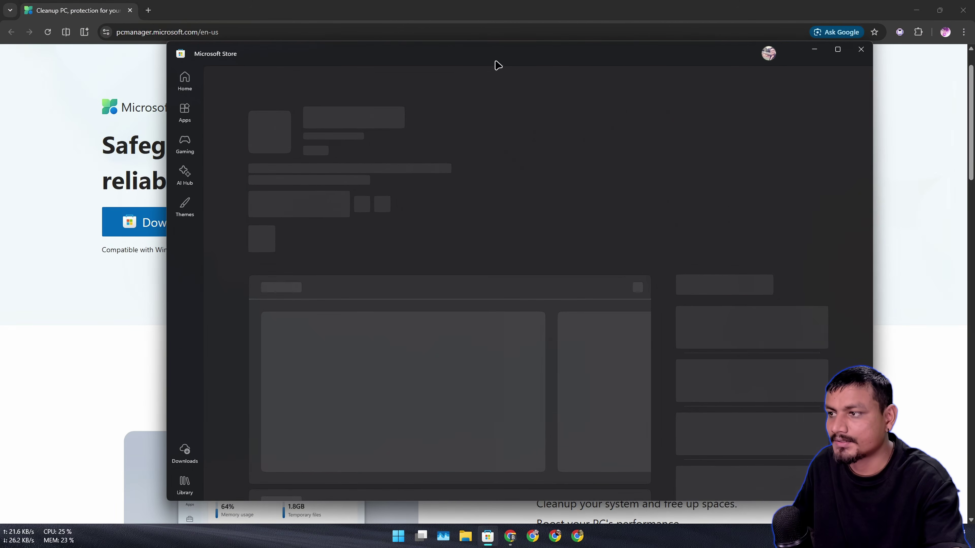
{"action": "scroll", "coordinate": [192, 224], "scroll_direction": "down", "scroll_amount": 5}
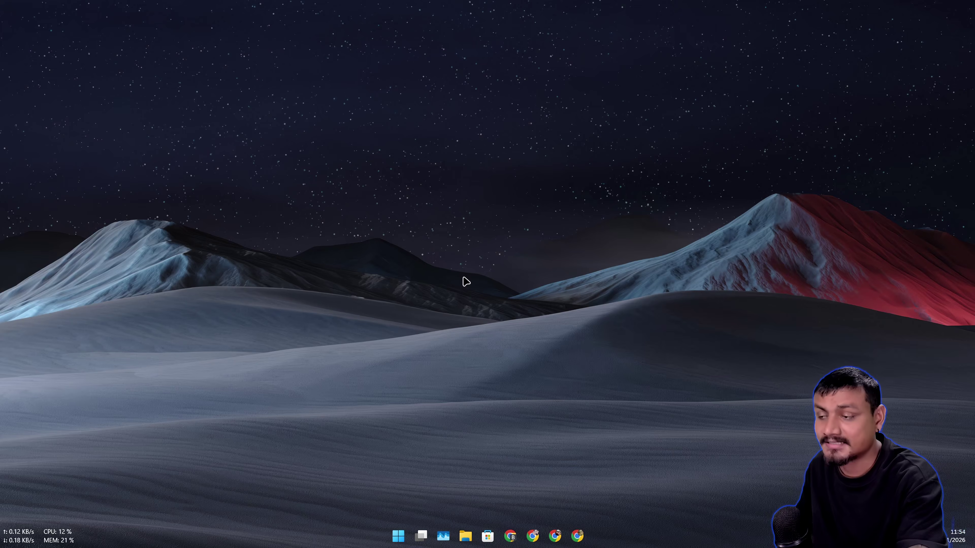